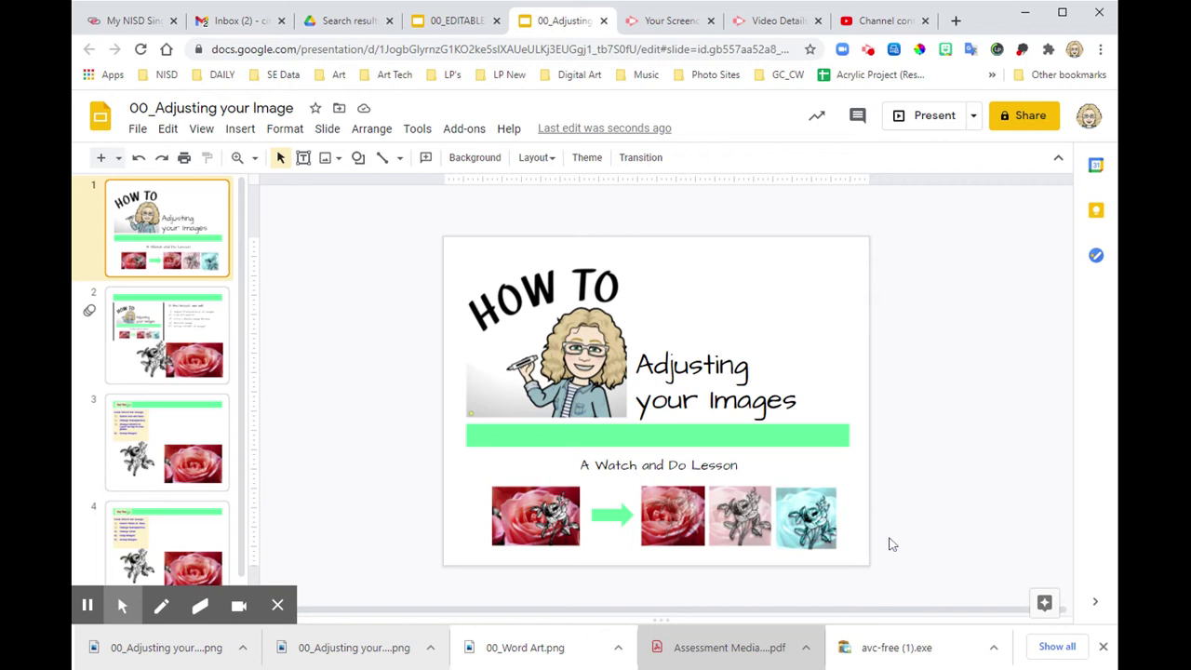
Step: On slide 3, set the line-art rose's transparency to about 50%
{"action": "left_click", "coordinate": [207, 363]}
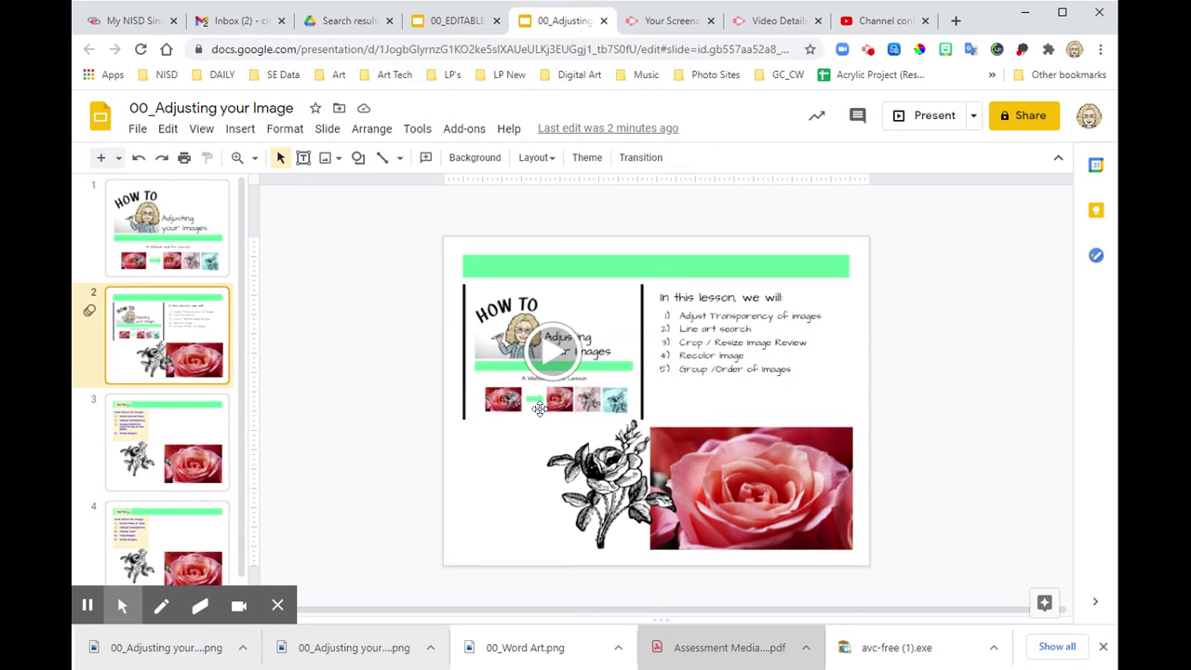
{"action": "left_click", "coordinate": [160, 426]}
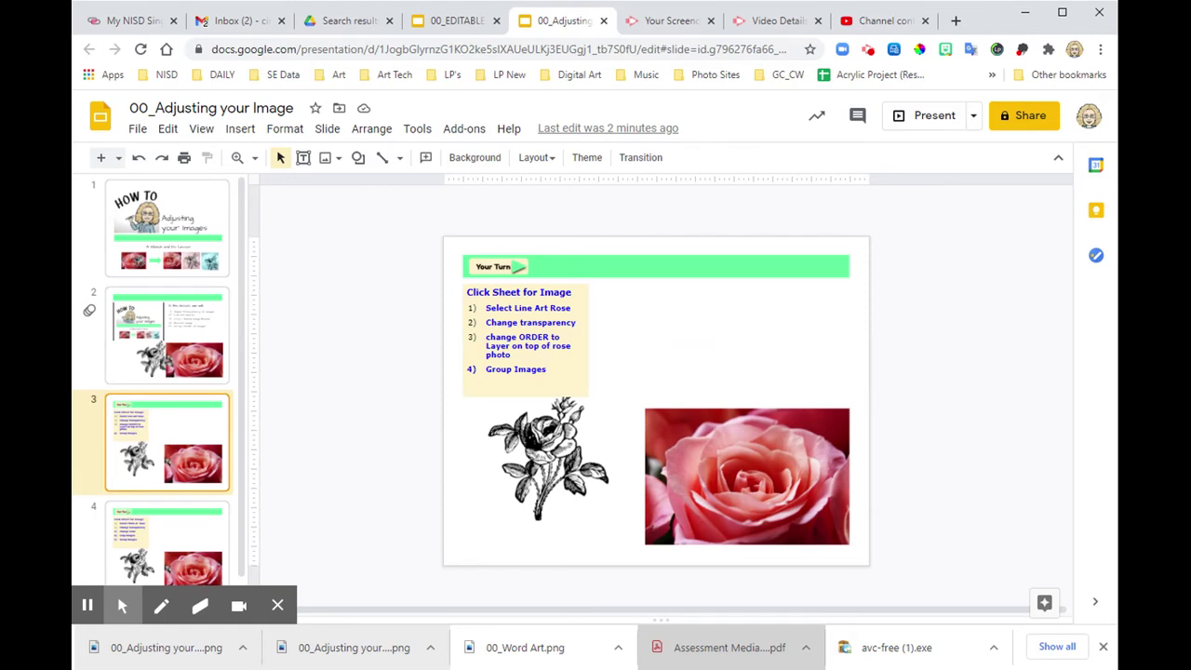
{"action": "left_click", "coordinate": [546, 441]}
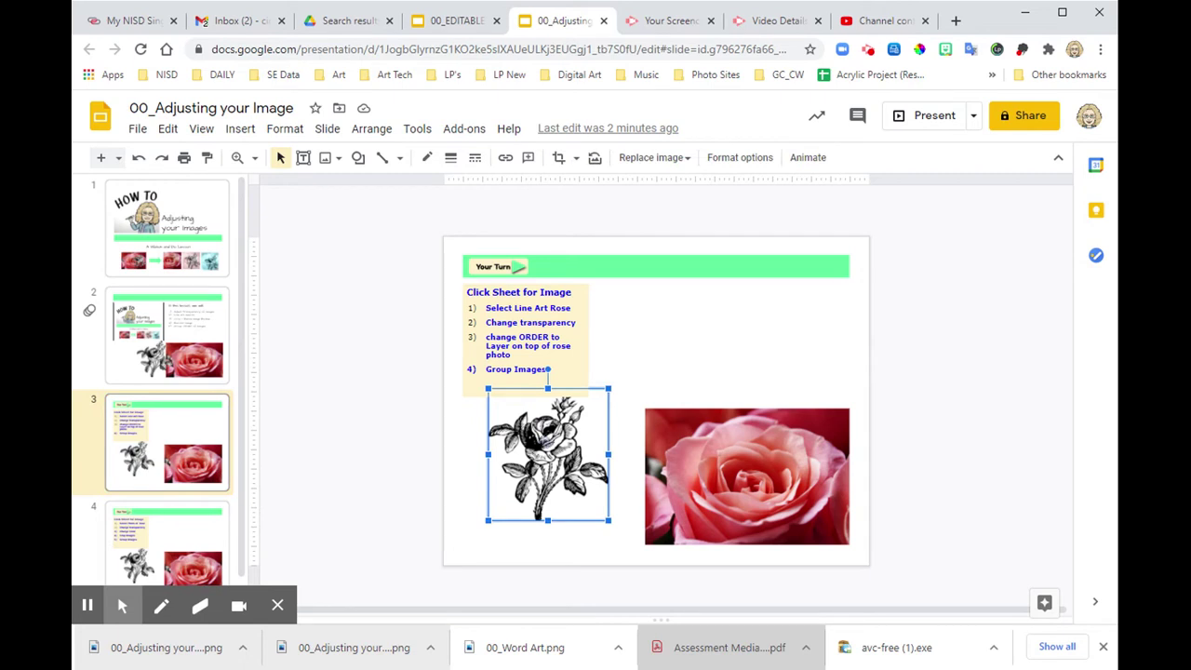
{"action": "left_click", "coordinate": [716, 160]}
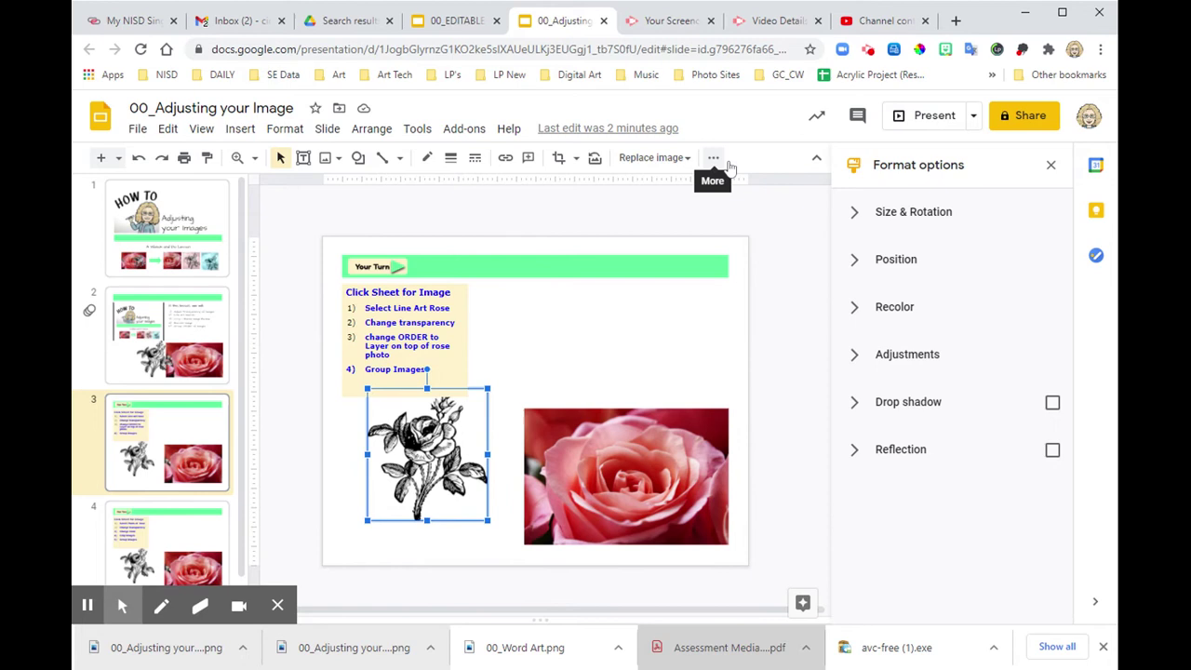
{"action": "left_click", "coordinate": [855, 368]}
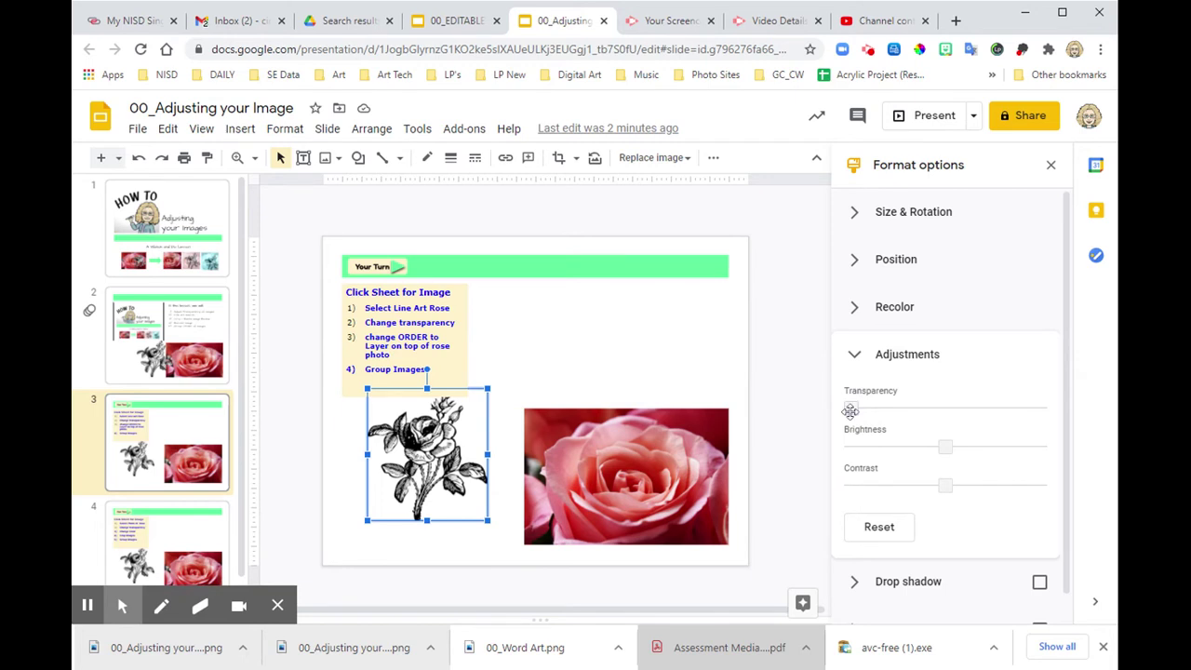
{"action": "left_click_drag", "start_coordinate": [850, 410], "coordinate": [946, 410]}
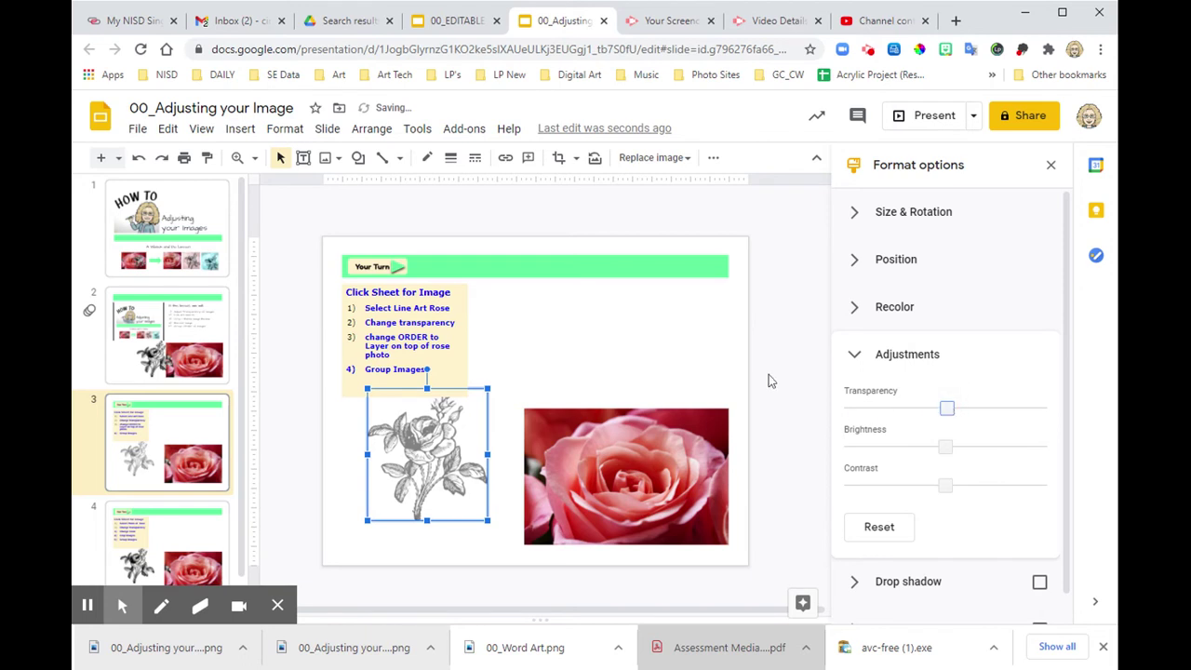
{"action": "left_click", "coordinate": [696, 356]}
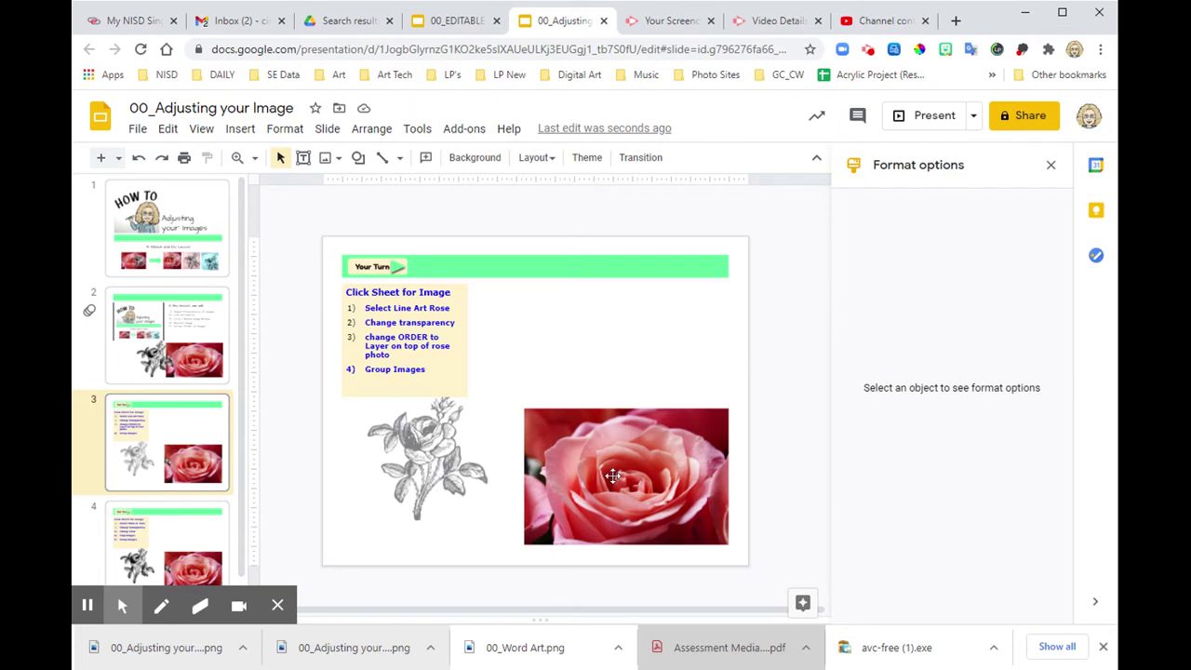
Step: Place the line-art rose over the rose photo, bring it to the front, and position it over the right half of the photo
{"action": "left_click_drag", "start_coordinate": [422, 469], "coordinate": [622, 482]}
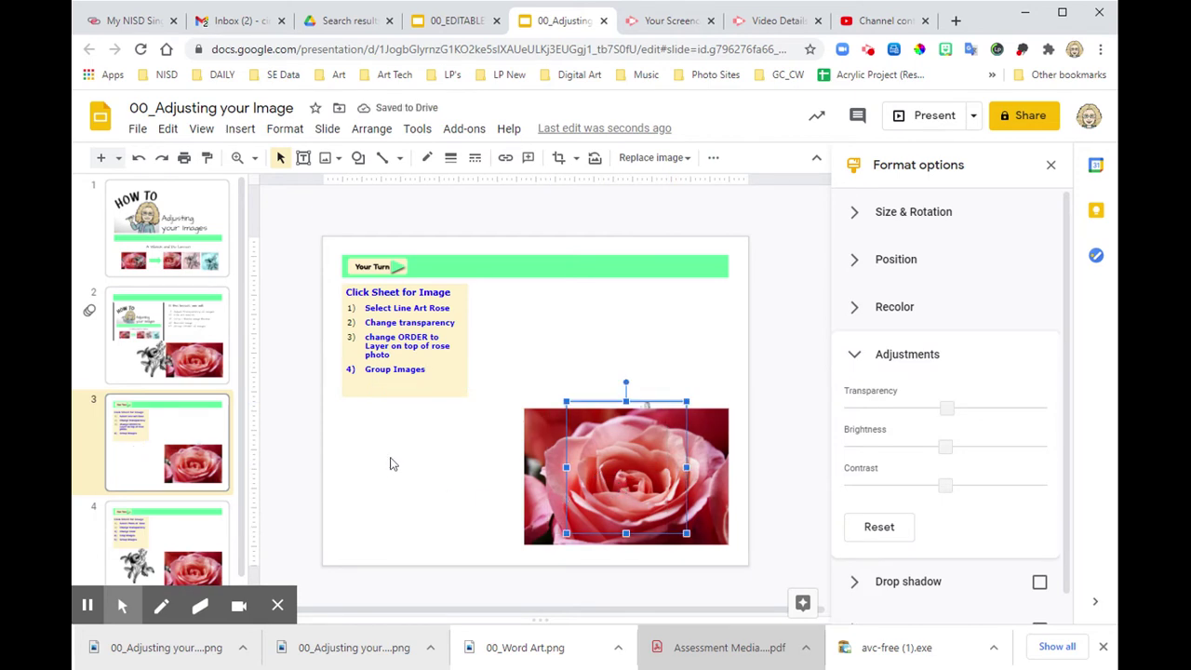
{"action": "left_click", "coordinate": [375, 133]}
{"action": "mouse_move", "coordinate": [376, 160]}
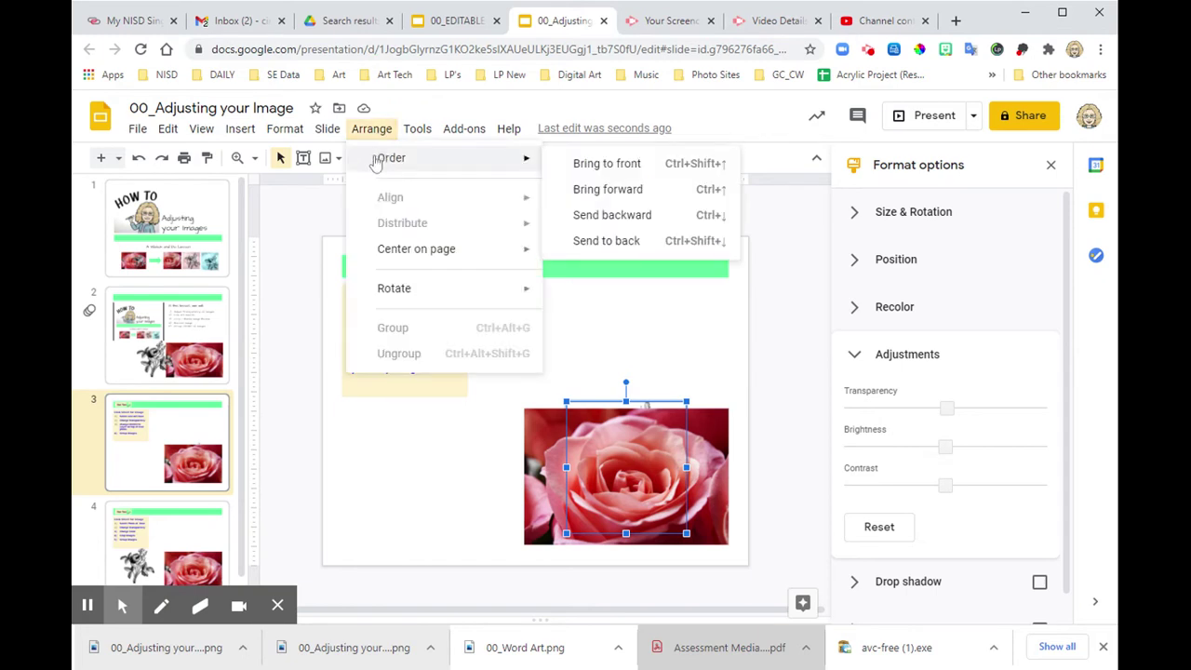
{"action": "left_click", "coordinate": [589, 168]}
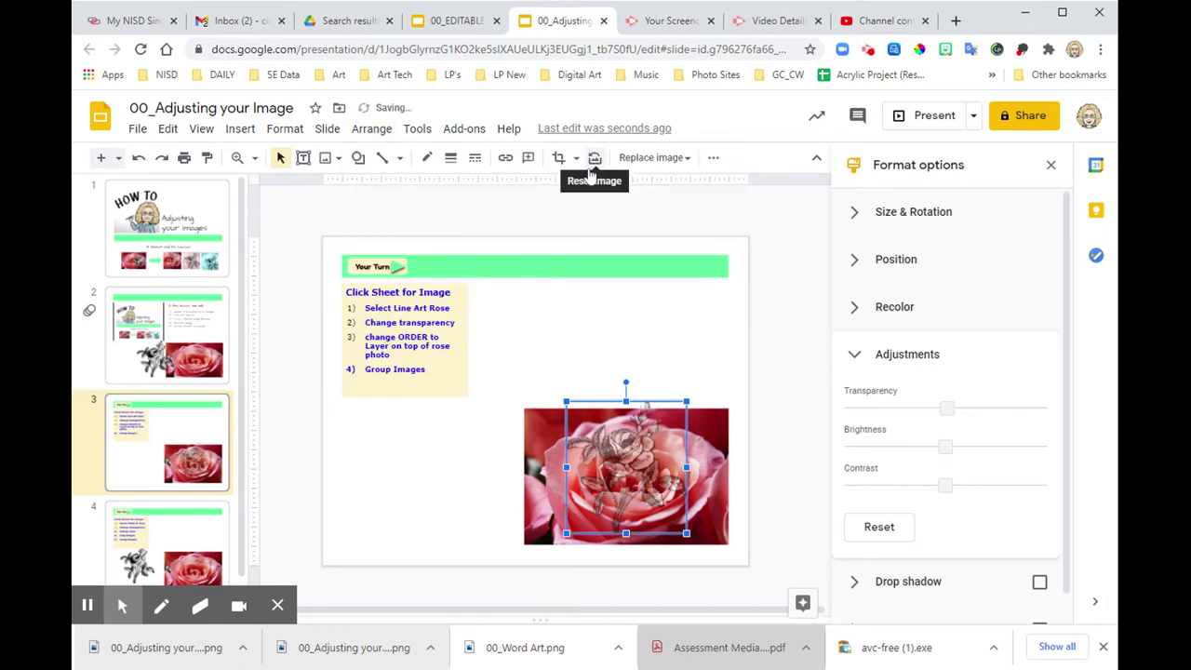
{"action": "left_click", "coordinate": [649, 332]}
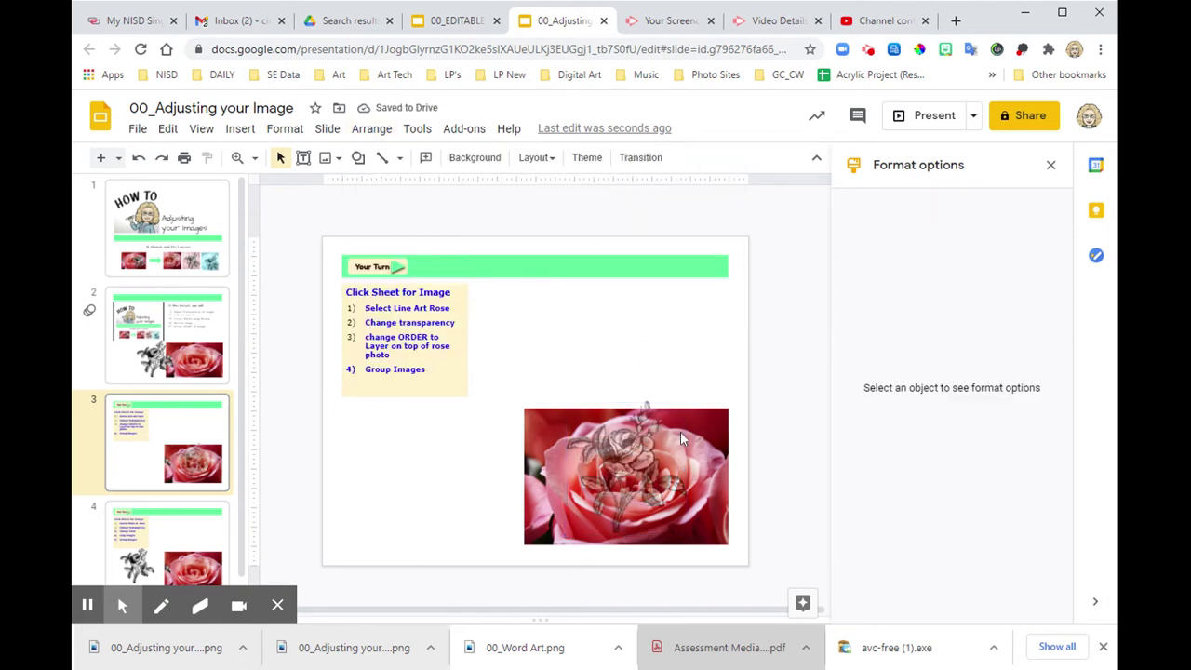
{"action": "left_click_drag", "start_coordinate": [638, 456], "coordinate": [663, 473]}
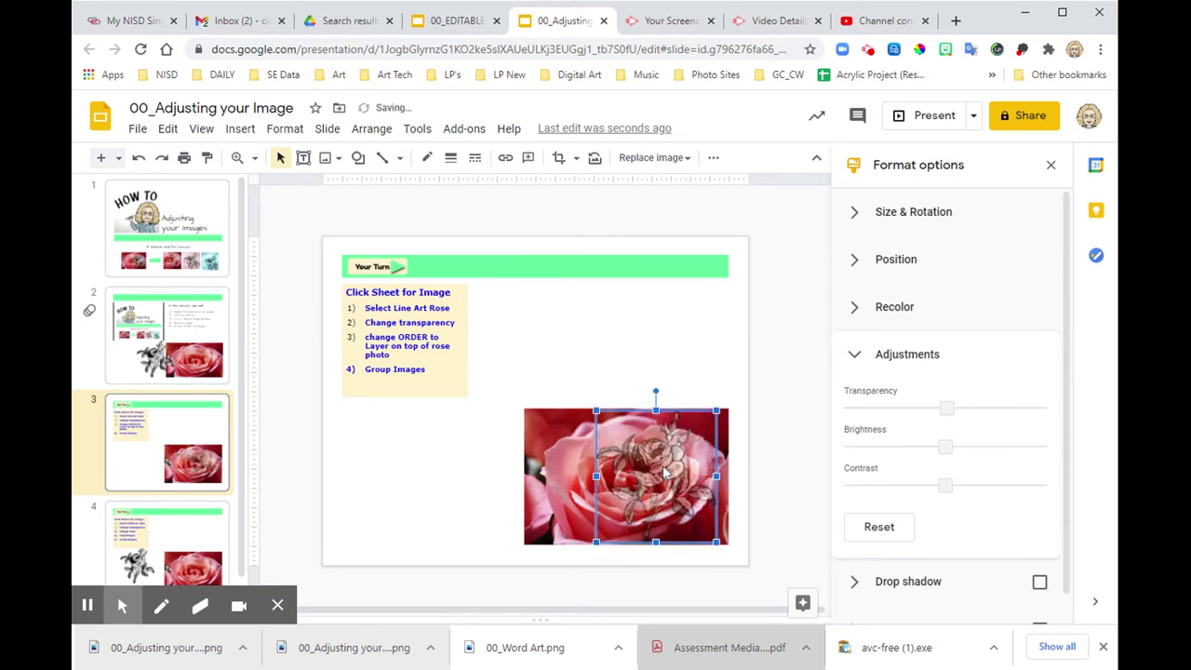
{"action": "left_click", "coordinate": [667, 384]}
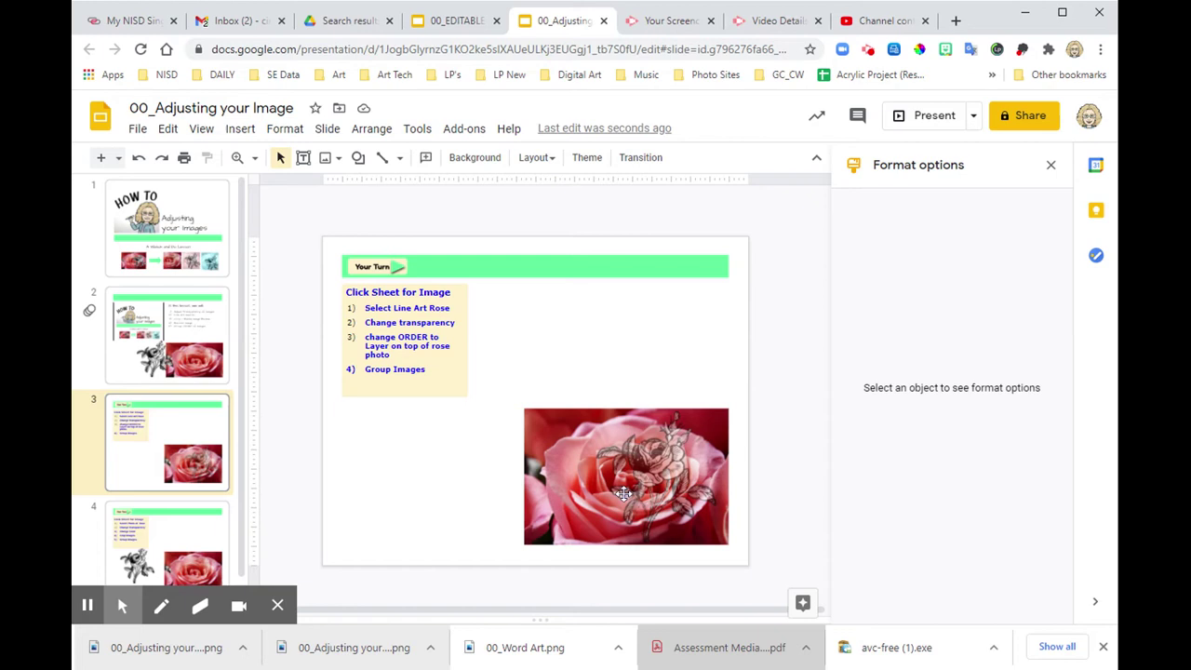
Step: Group the rose photo with the line-art rose and move the group straight up on the slide
{"action": "left_click", "coordinate": [572, 494]}
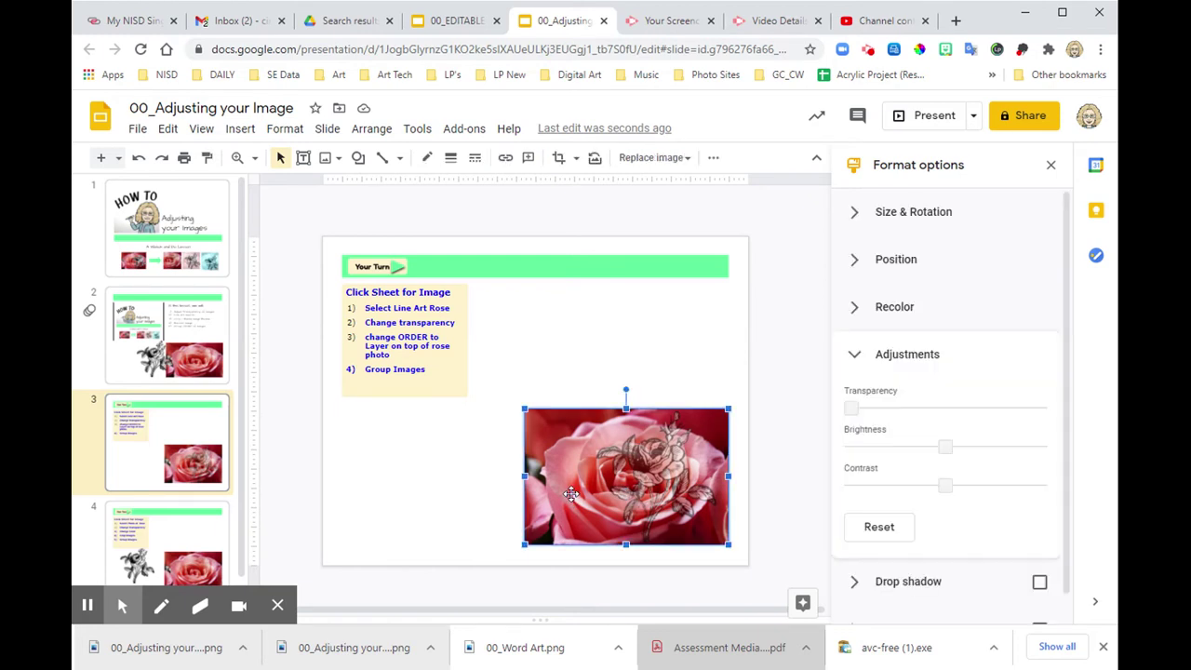
{"action": "left_click", "coordinate": [650, 471], "text": "shift"}
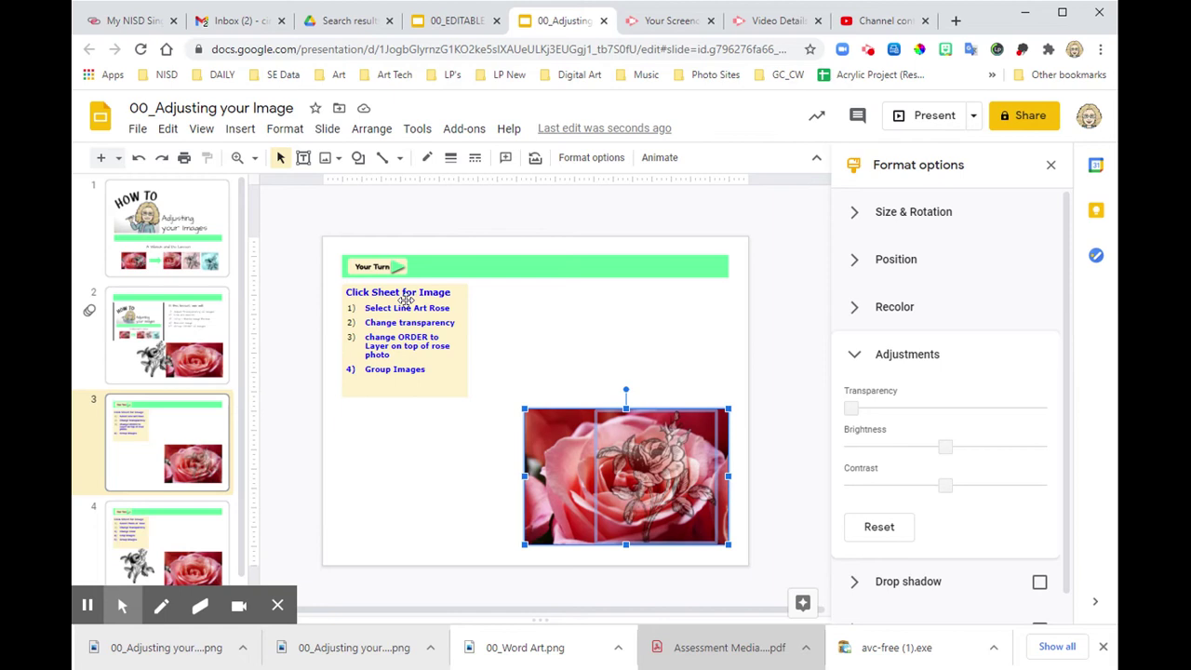
{"action": "left_click", "coordinate": [372, 130]}
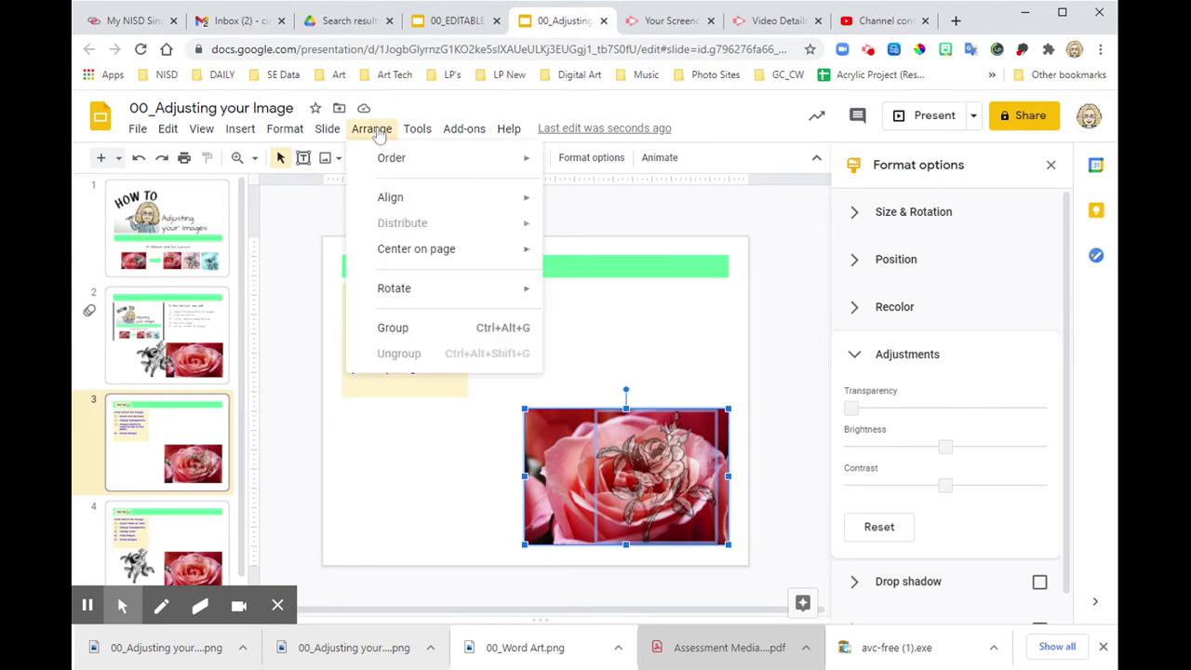
{"action": "left_click", "coordinate": [393, 327]}
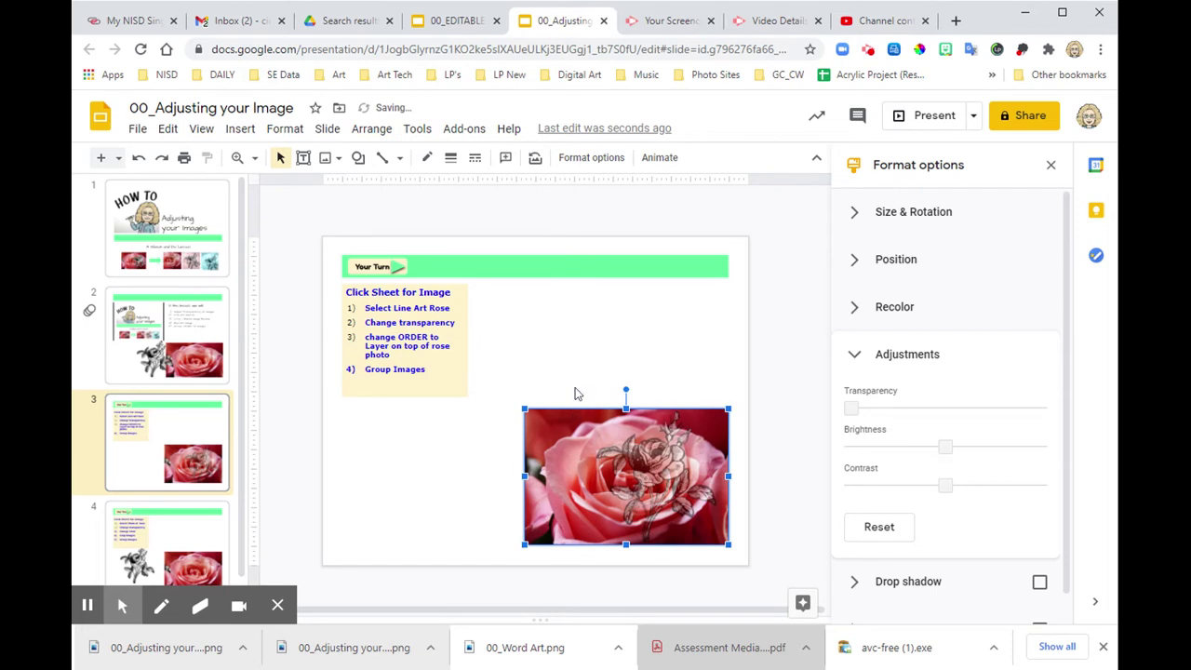
{"action": "left_click", "coordinate": [481, 498]}
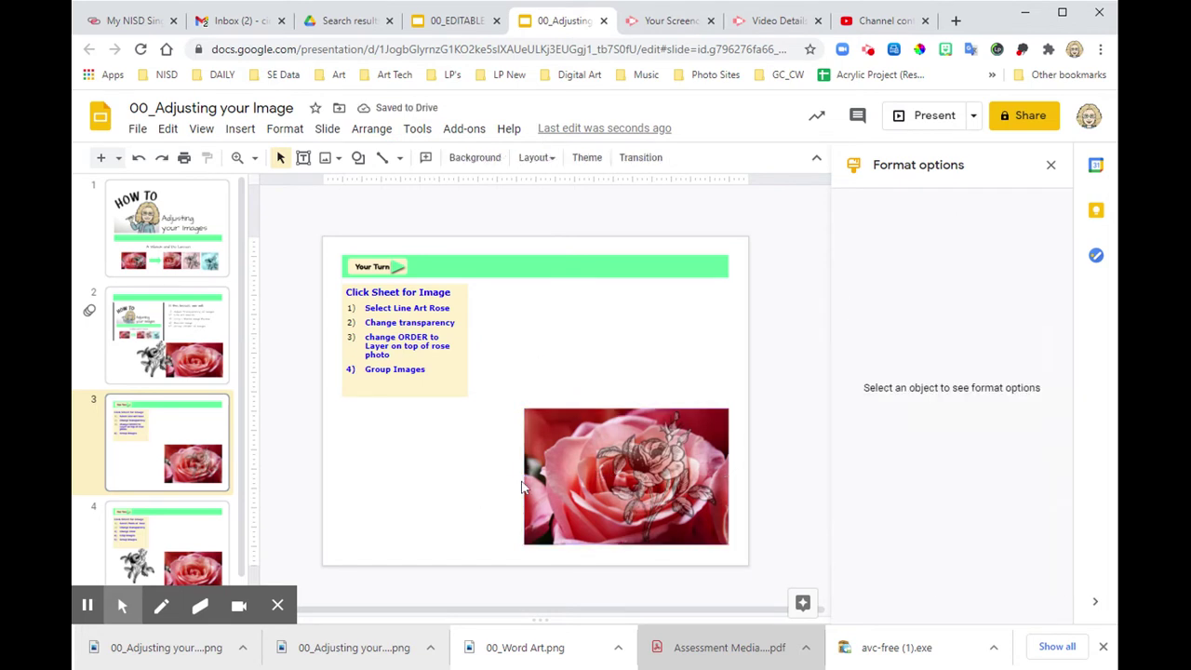
{"action": "left_click_drag", "start_coordinate": [564, 472], "coordinate": [568, 393]}
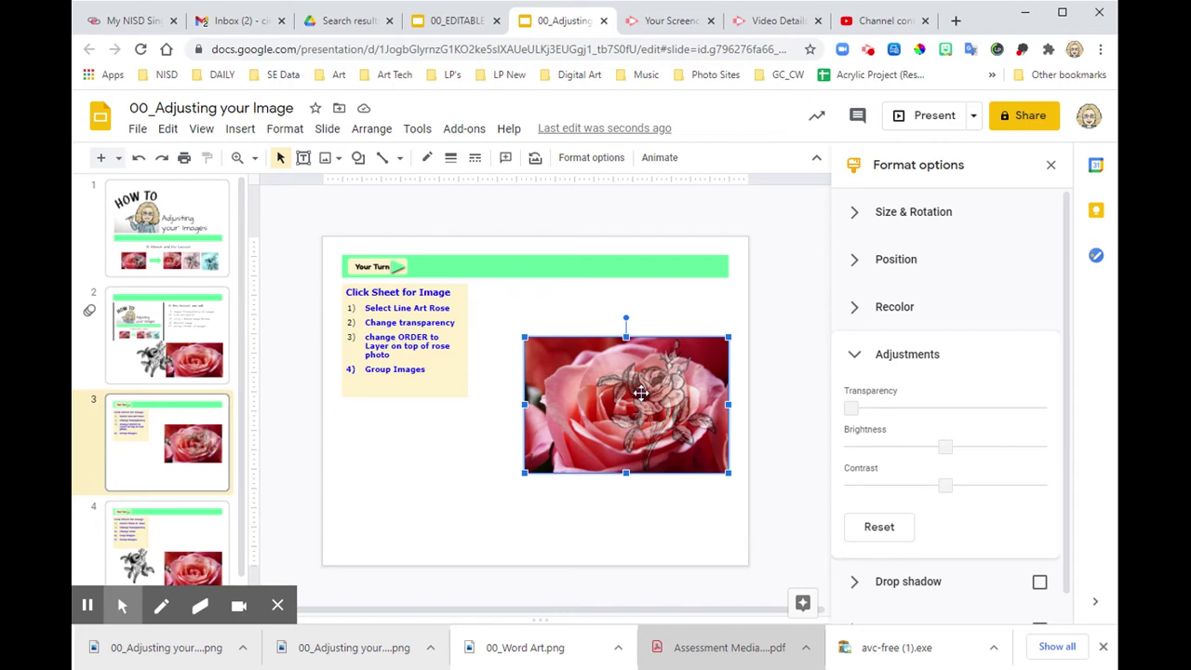
{"action": "left_click", "coordinate": [474, 488]}
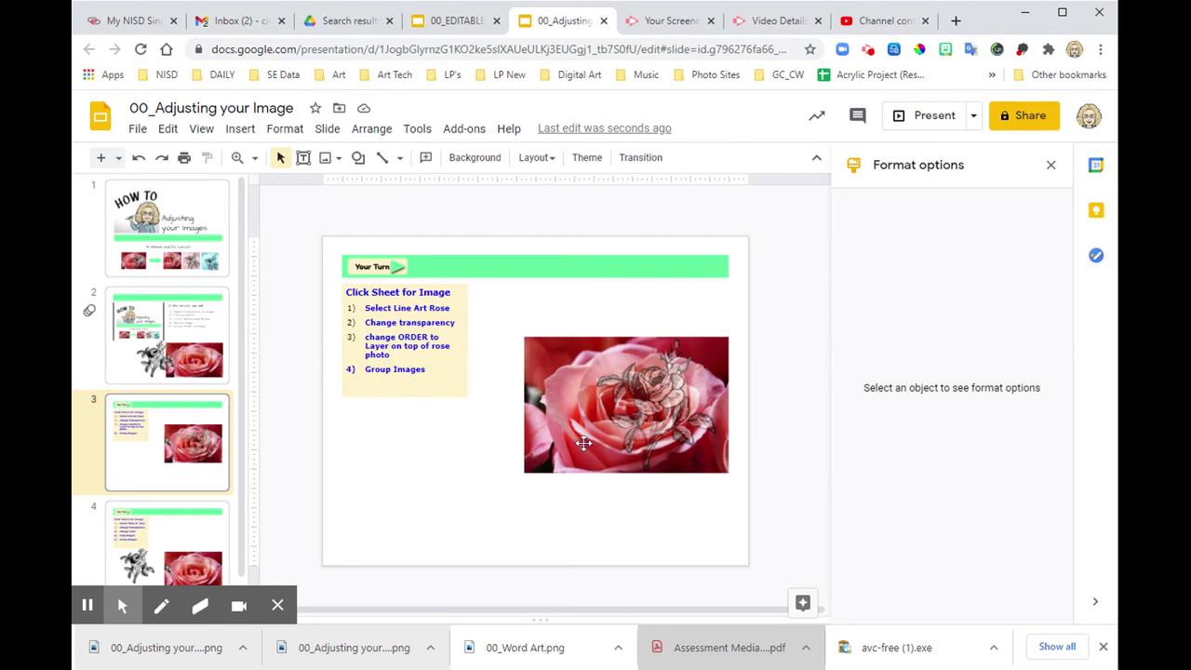
Step: On slide 4, set the rose photo's transparency to about 60%
{"action": "left_click", "coordinate": [200, 534]}
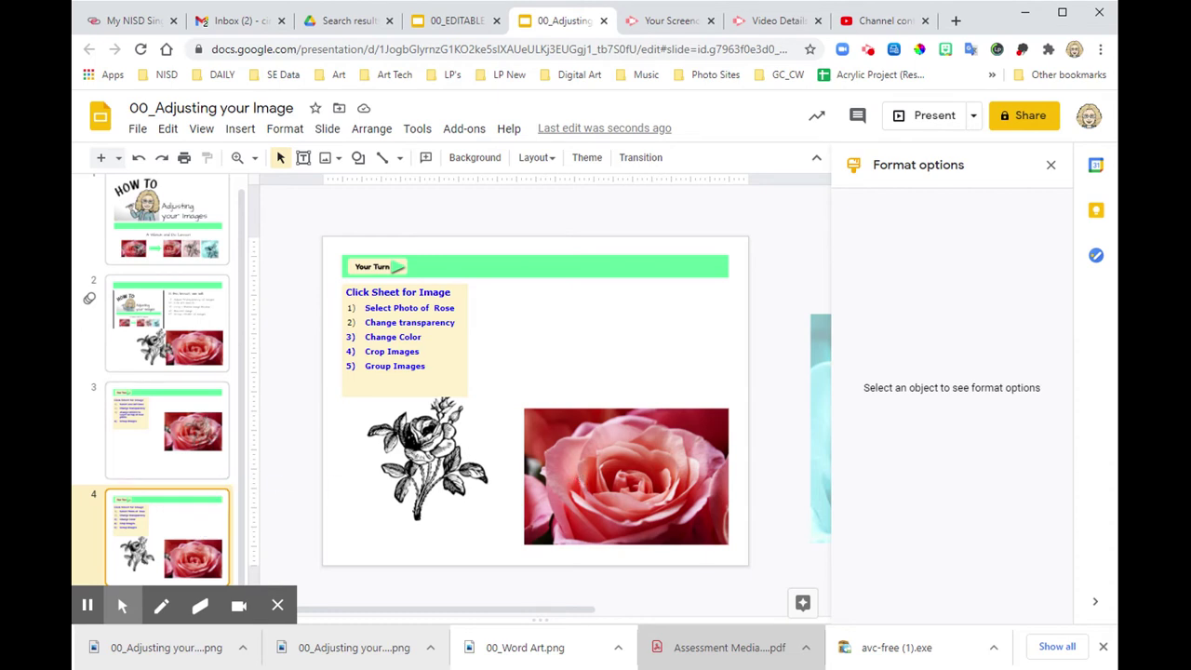
{"action": "left_click", "coordinate": [583, 480]}
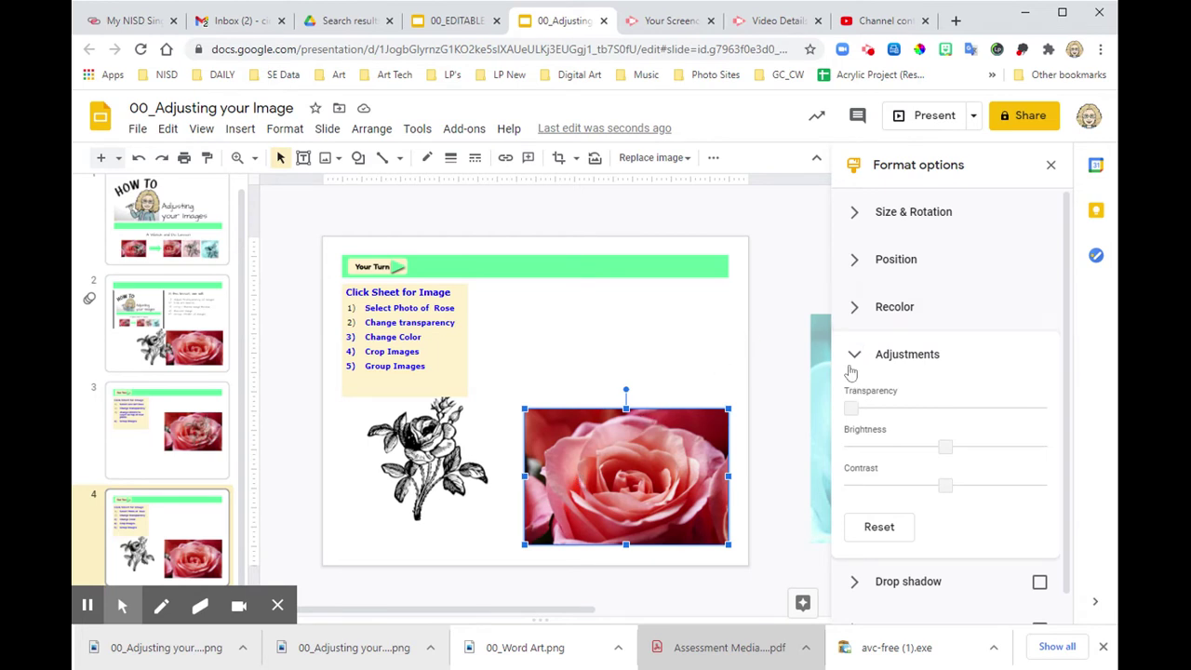
{"action": "left_click", "coordinate": [1050, 165]}
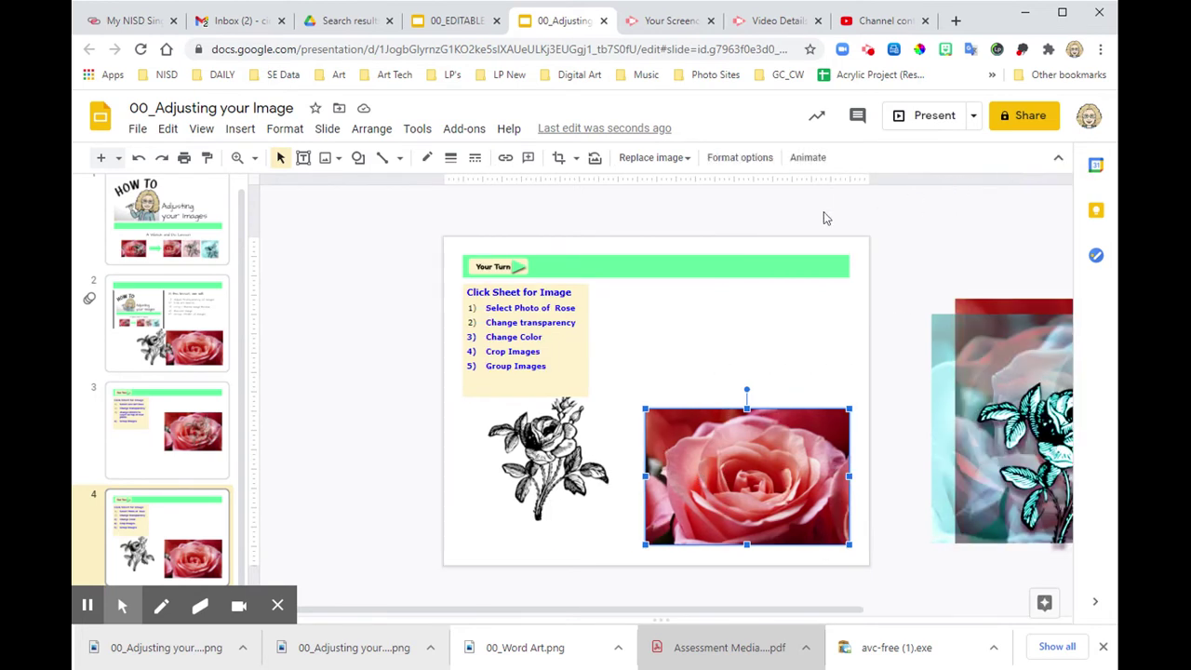
{"action": "left_click", "coordinate": [739, 160]}
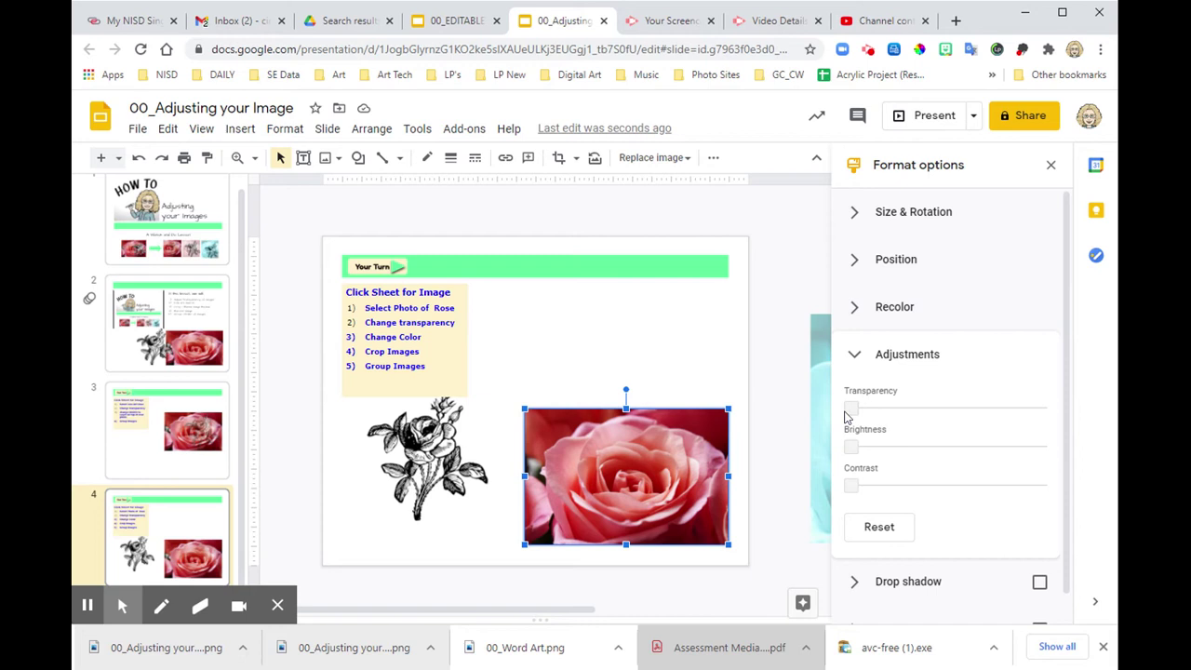
{"action": "left_click_drag", "start_coordinate": [855, 406], "coordinate": [956, 408]}
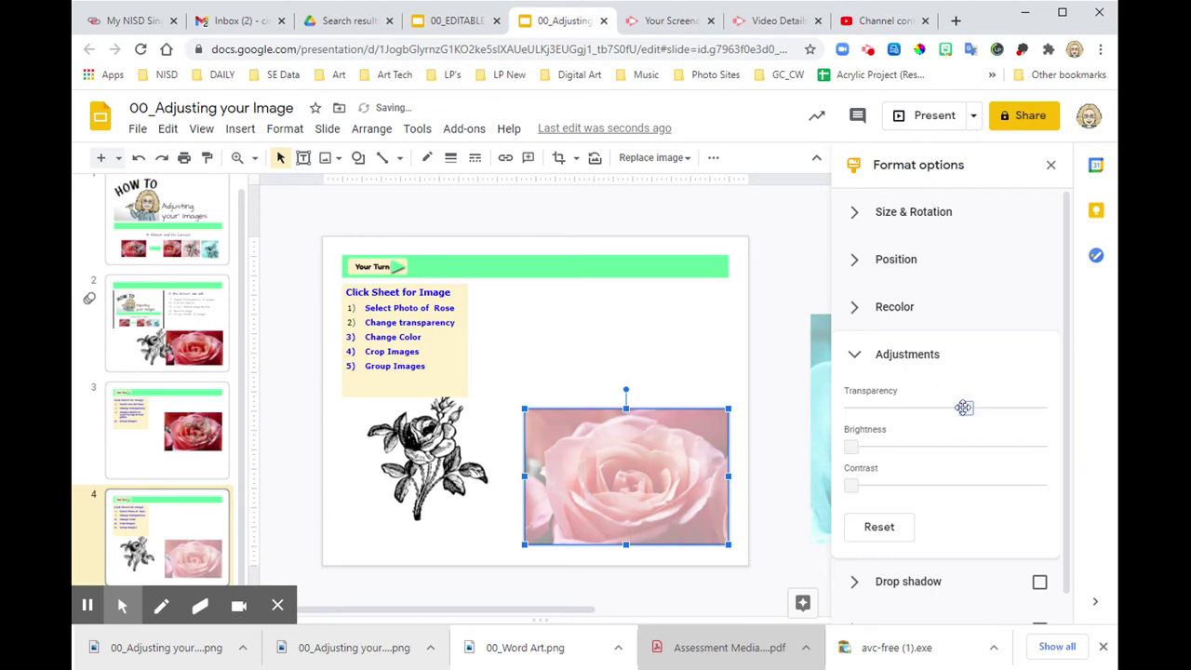
{"action": "left_click", "coordinate": [705, 356]}
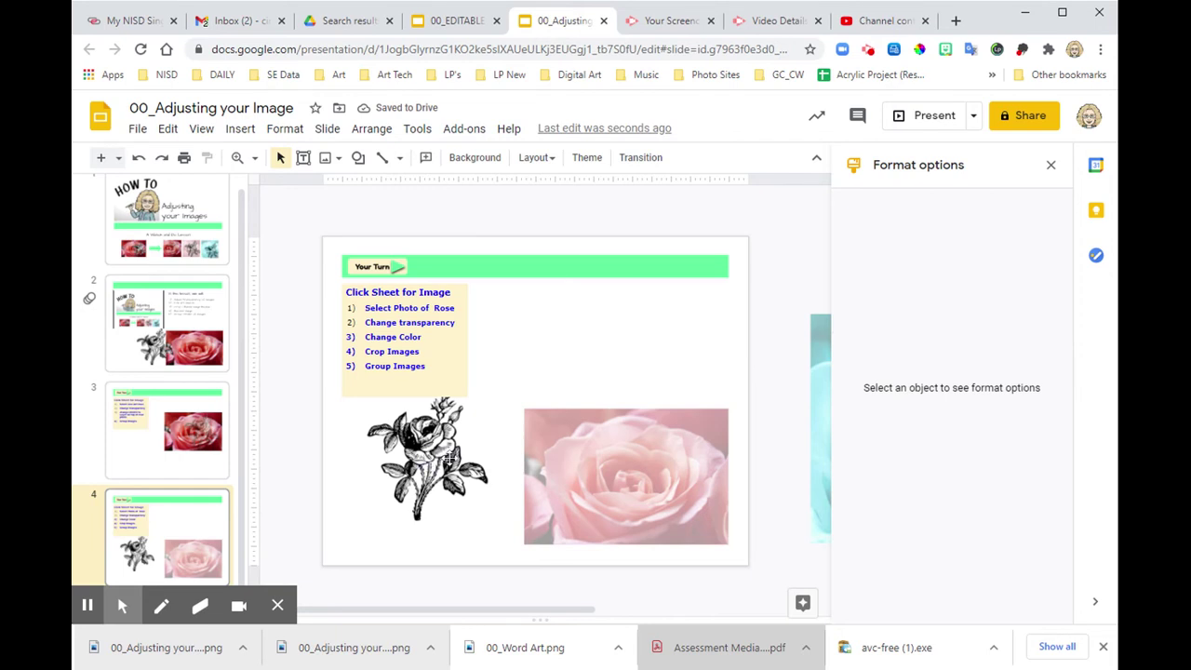
Step: Place the line-art rose over the faded rose photo and crop its stem level with the photo's bottom edge
{"action": "mouse_move", "coordinate": [462, 461]}
{"action": "left_mouse_down"}
{"action": "mouse_move", "coordinate": [648, 480]}
{"action": "mouse_move", "coordinate": [657, 491]}
{"action": "mouse_move", "coordinate": [641, 503]}
{"action": "left_mouse_up"}
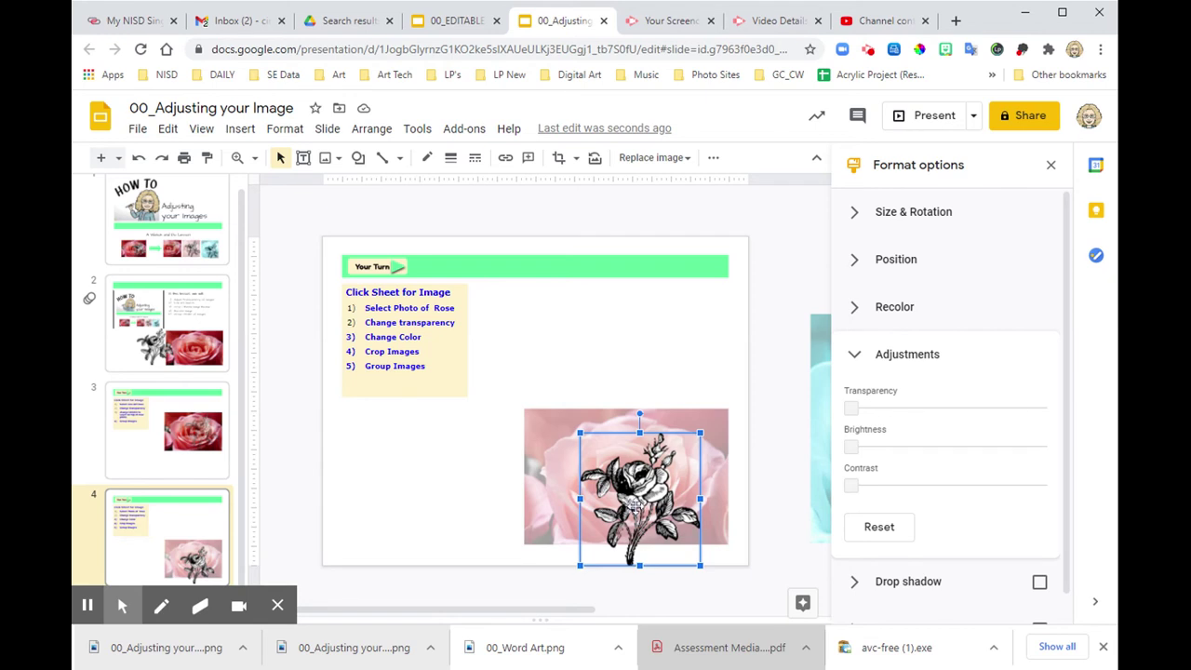
{"action": "double_click", "coordinate": [636, 508]}
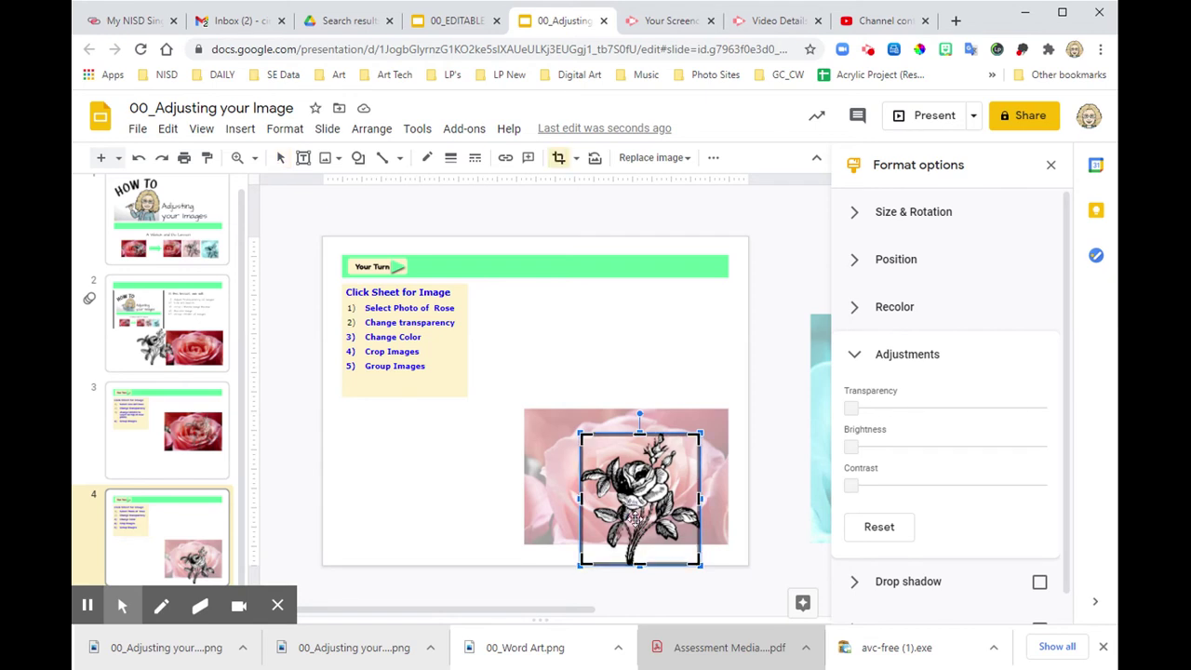
{"action": "left_click_drag", "start_coordinate": [637, 559], "coordinate": [638, 542]}
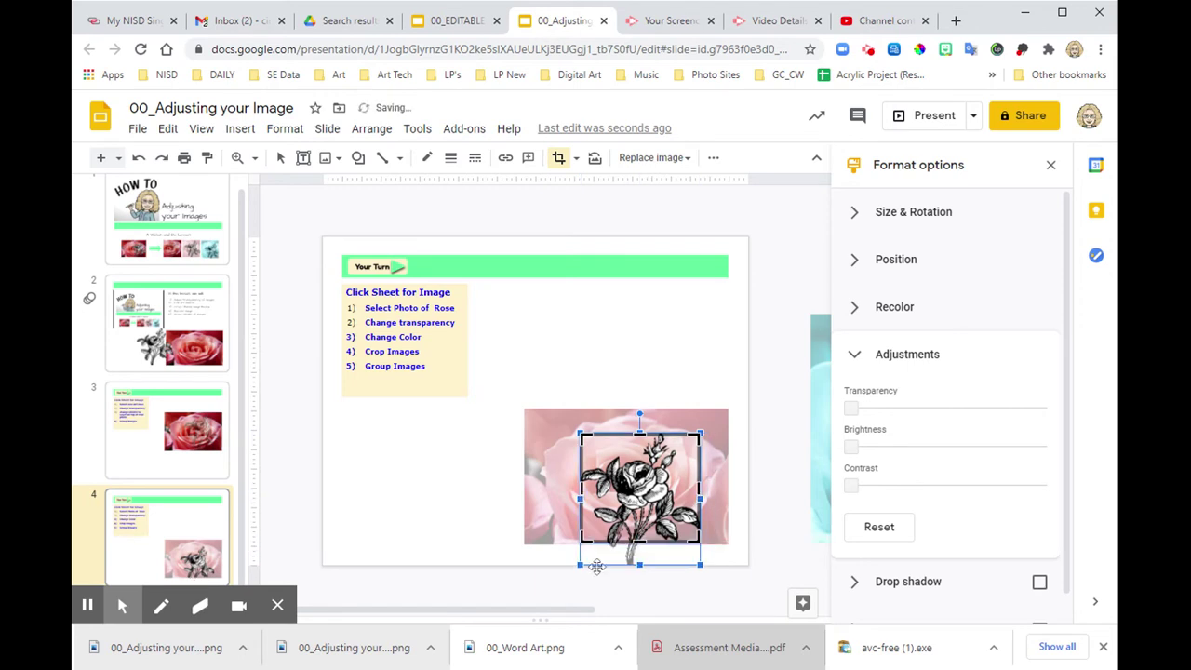
{"action": "left_click", "coordinate": [479, 553]}
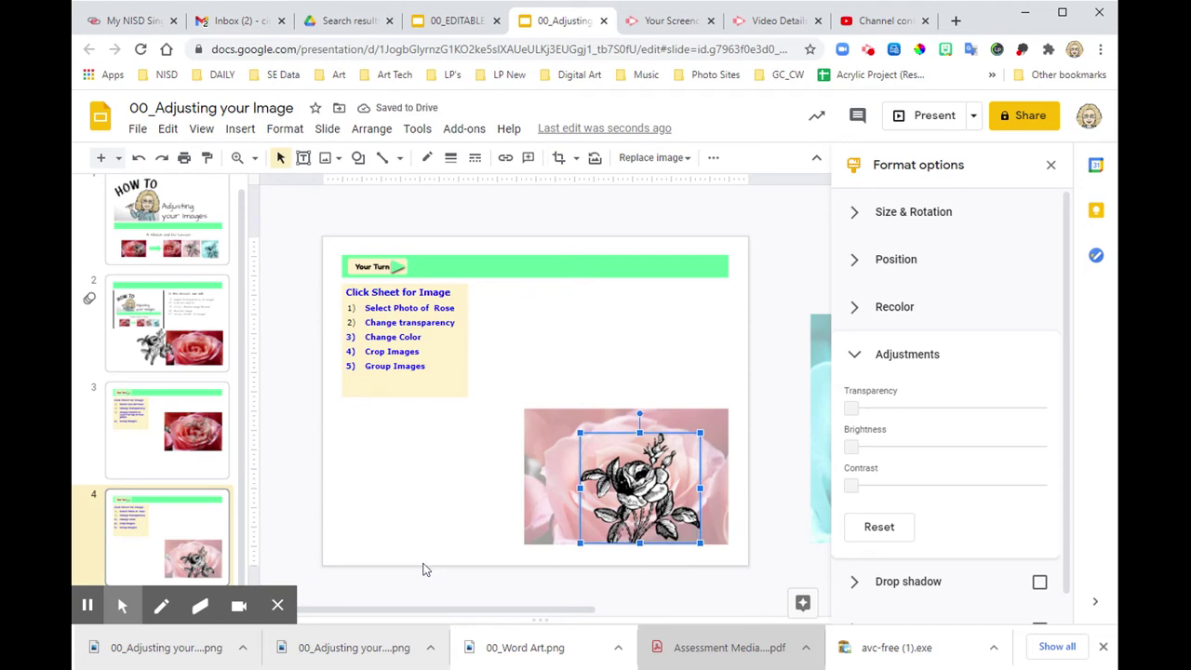
{"action": "left_click", "coordinate": [441, 547]}
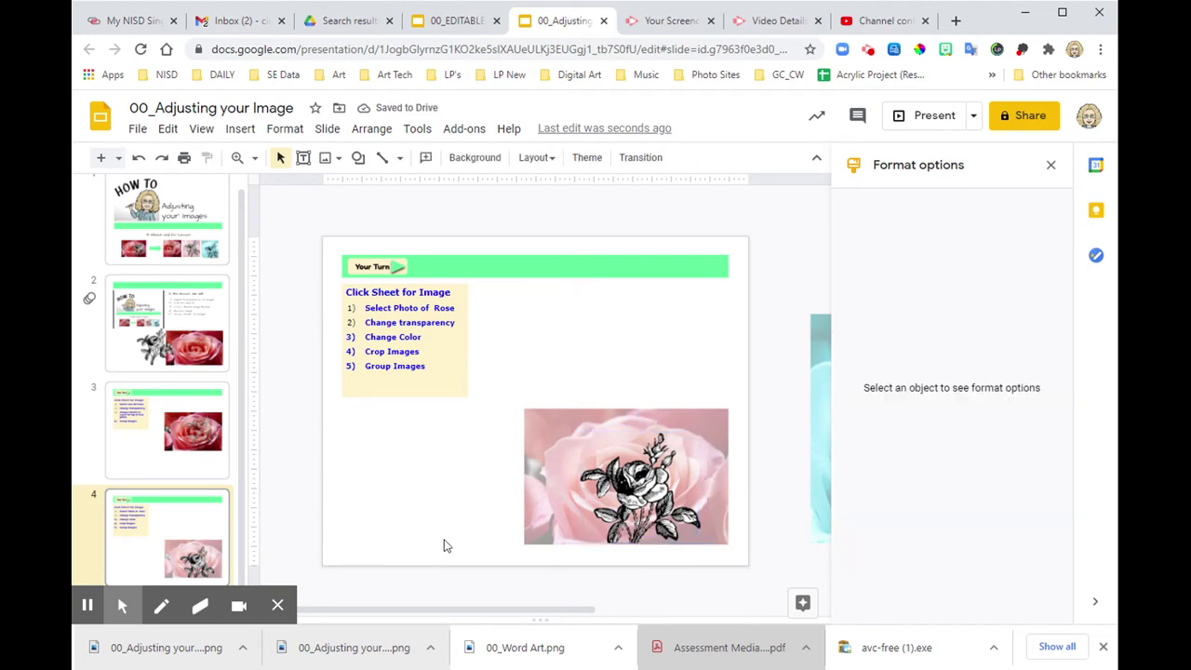
Step: Try the Dark 7 recolor on the faded rose photo on slide 4 and settle on Light 7
{"action": "left_click", "coordinate": [556, 493]}
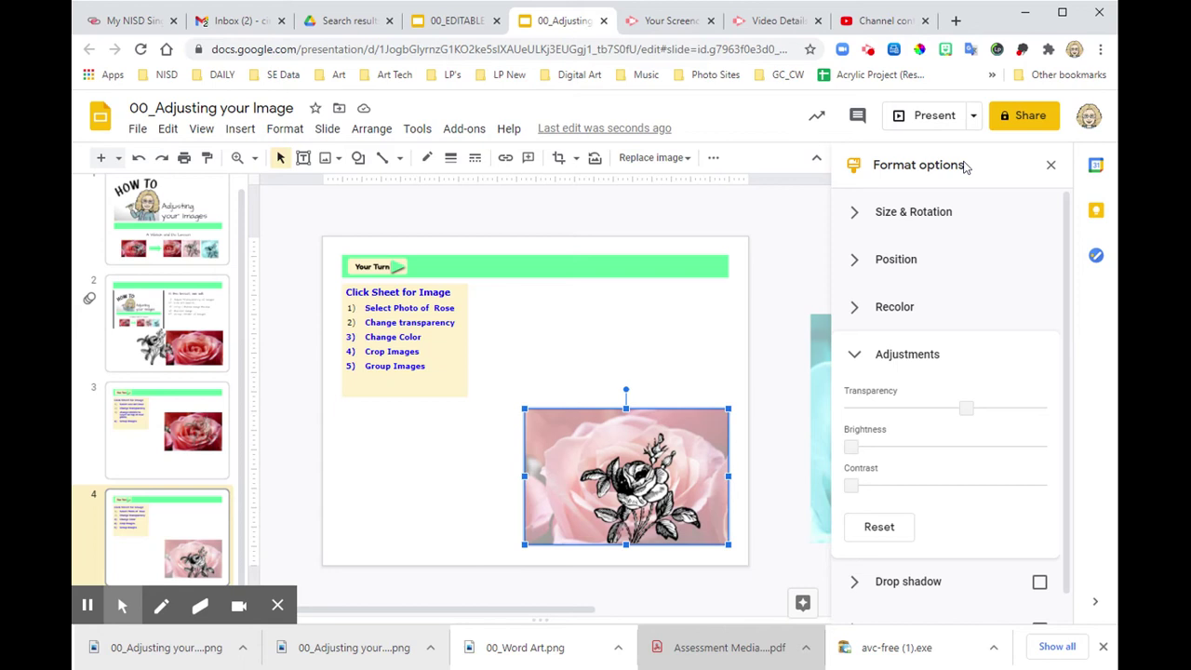
{"action": "left_click", "coordinate": [1061, 166]}
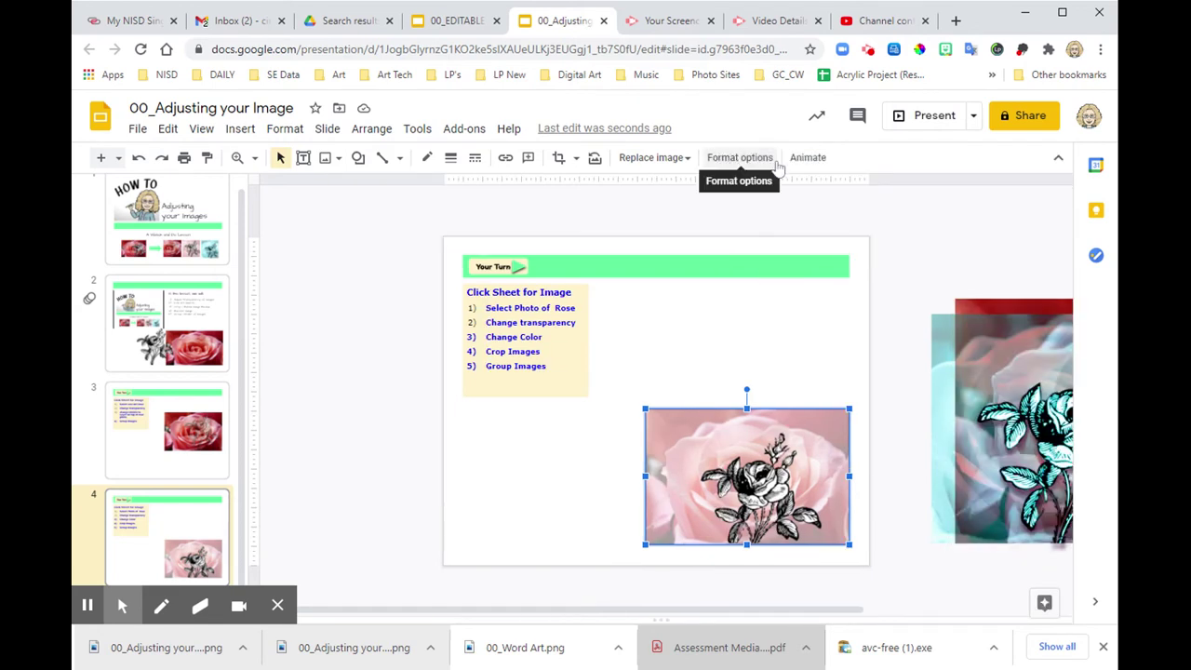
{"action": "left_click", "coordinate": [745, 163]}
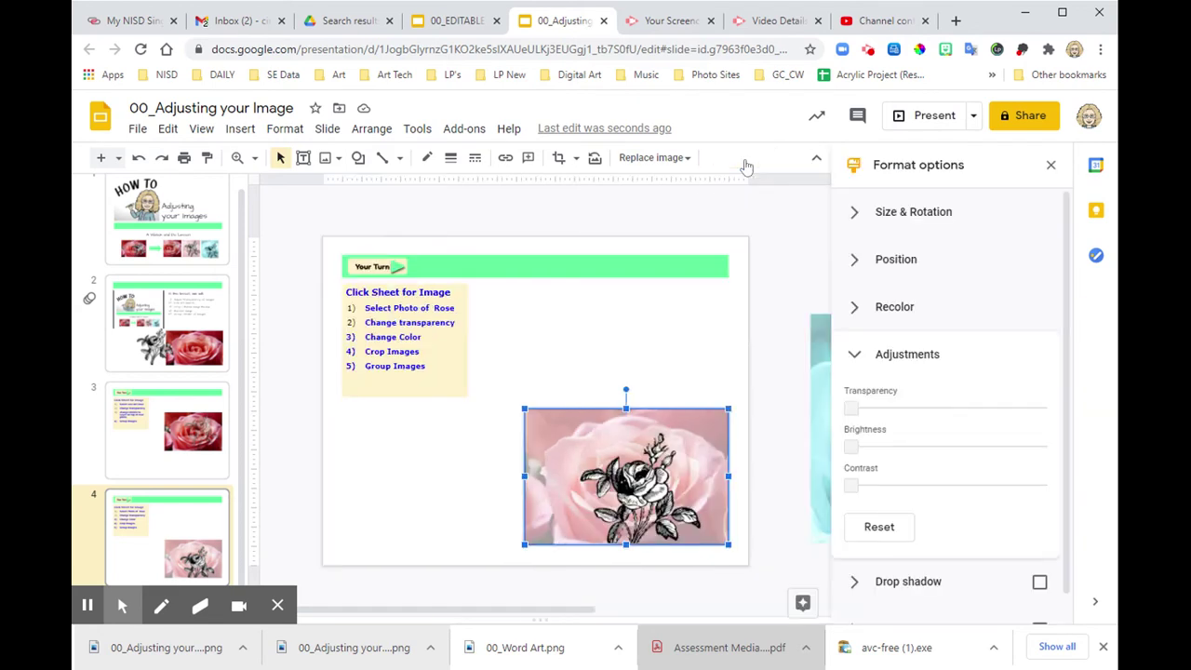
{"action": "left_click", "coordinate": [856, 319]}
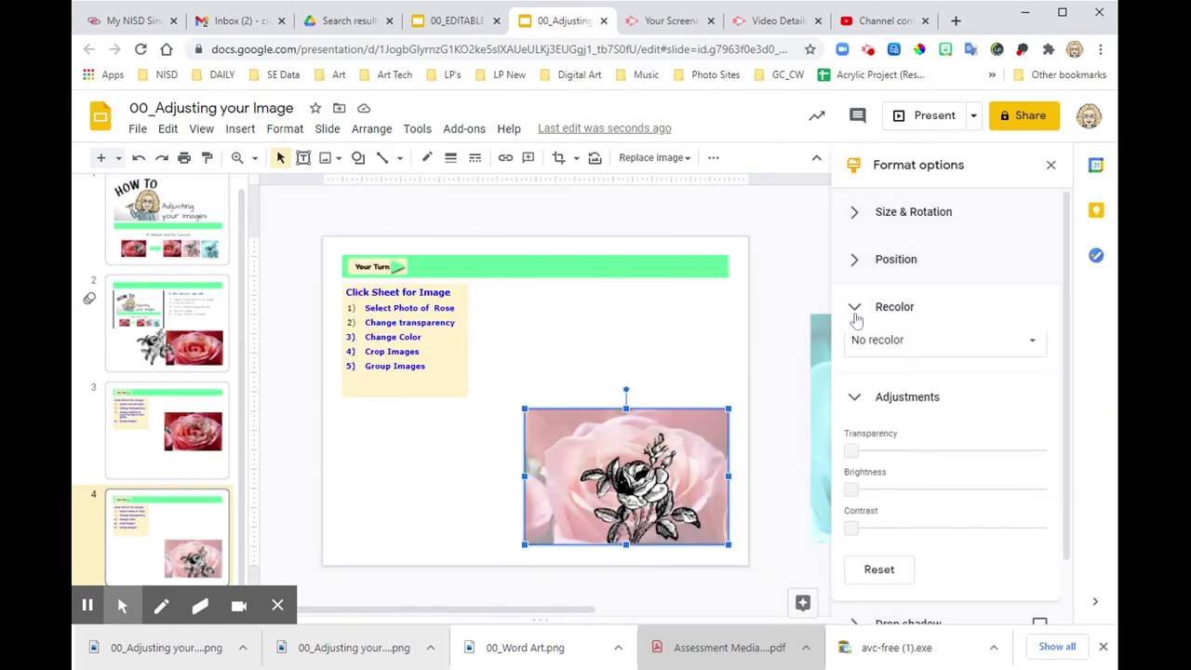
{"action": "left_click", "coordinate": [854, 412]}
{"action": "left_click", "coordinate": [884, 363]}
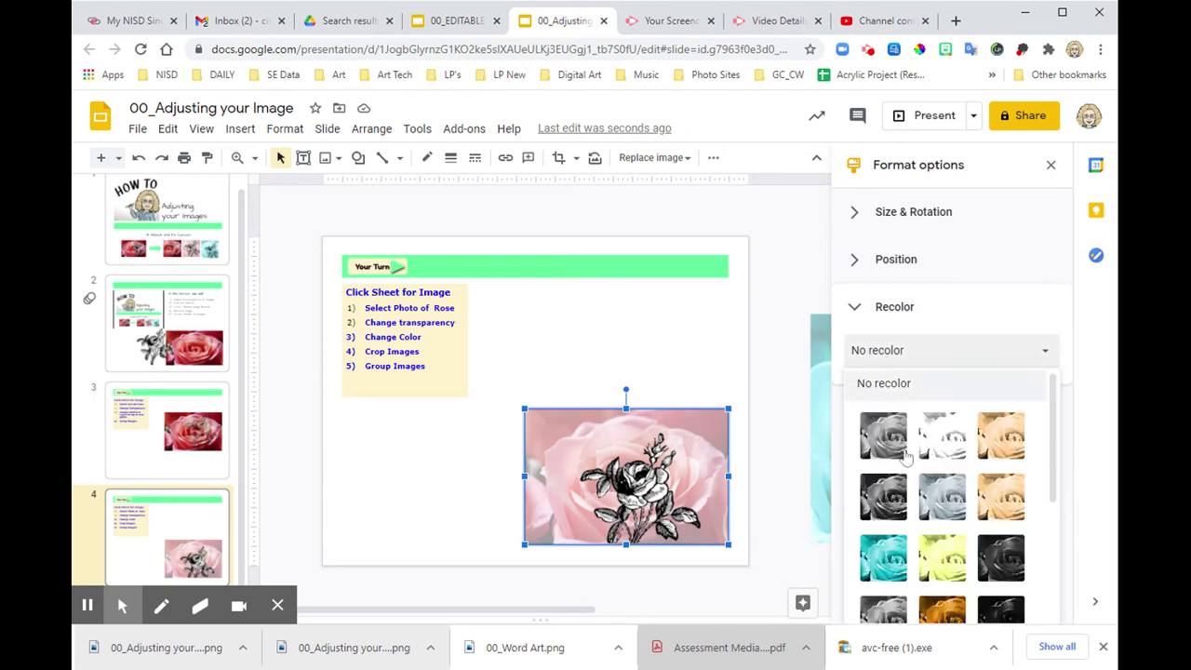
{"action": "scroll", "coordinate": [892, 553], "scroll_direction": "down", "scroll_amount": 1}
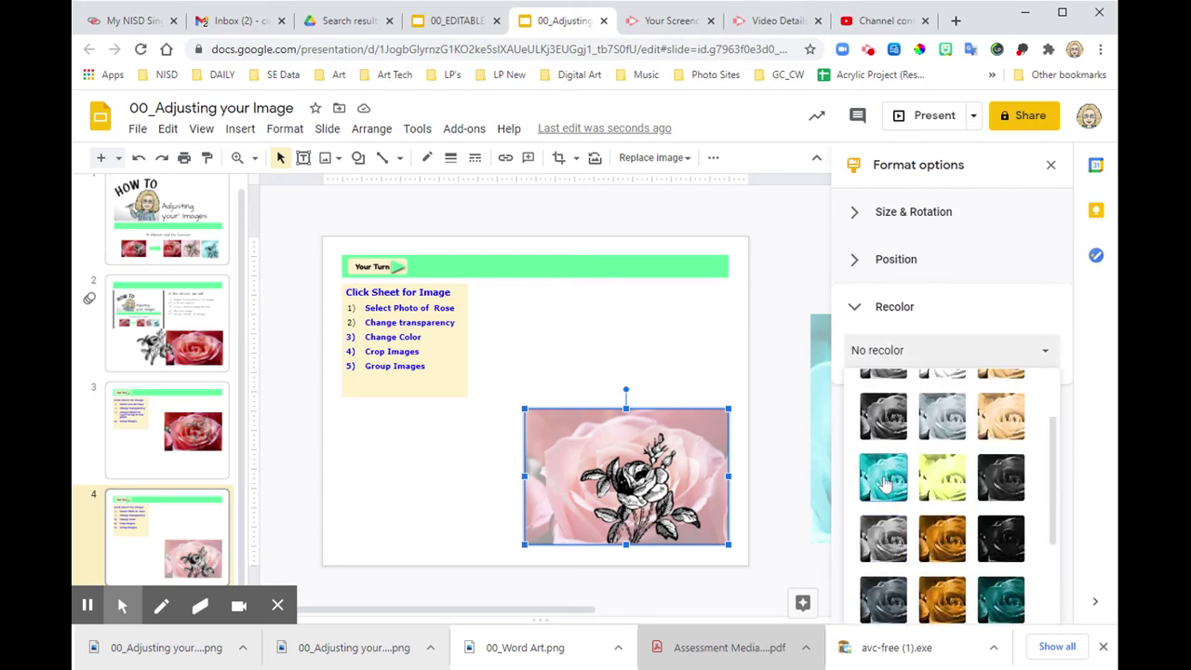
{"action": "left_click", "coordinate": [1001, 600]}
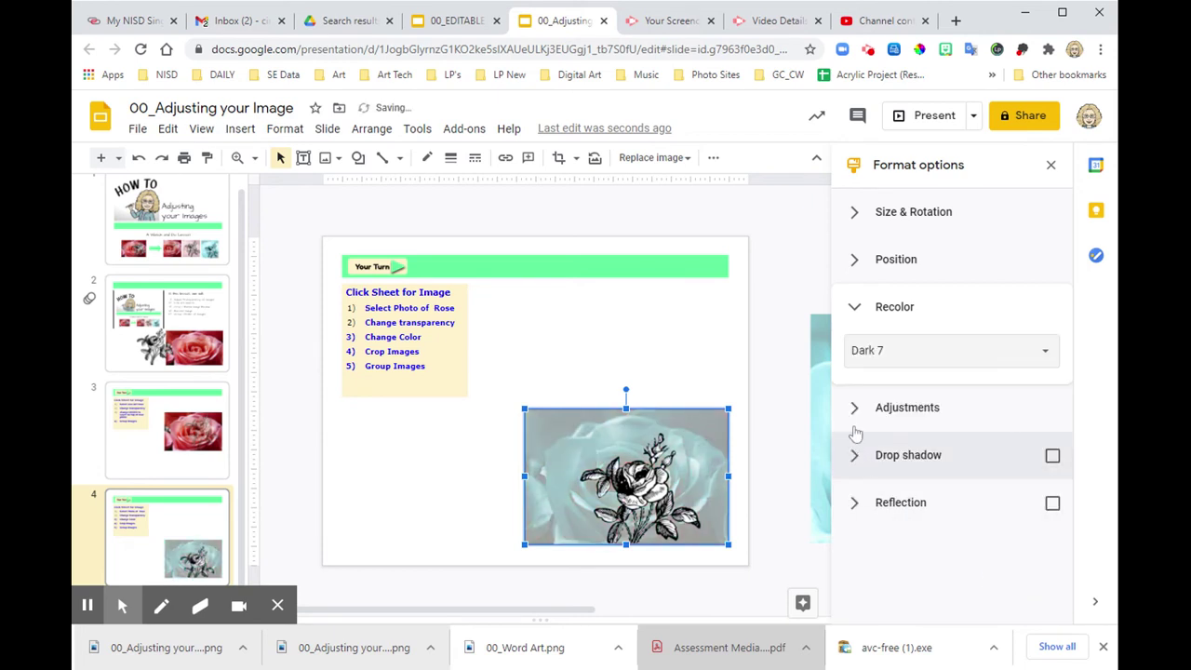
{"action": "left_click", "coordinate": [867, 351]}
{"action": "left_click", "coordinate": [881, 558]}
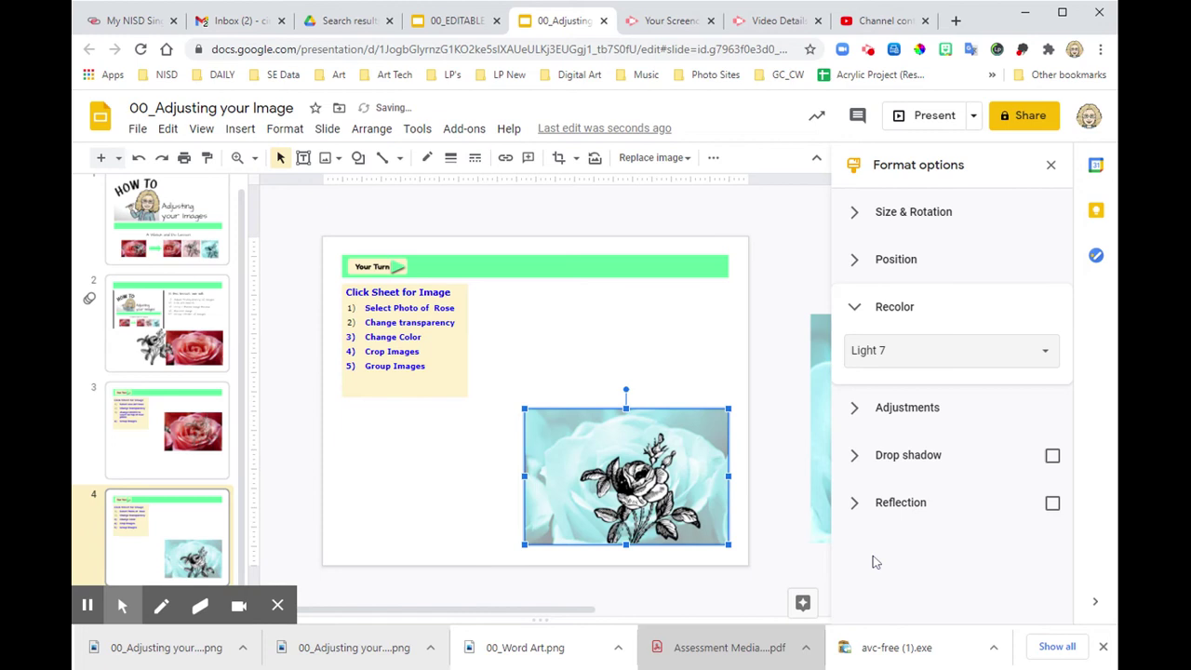
{"action": "left_click", "coordinate": [777, 401]}
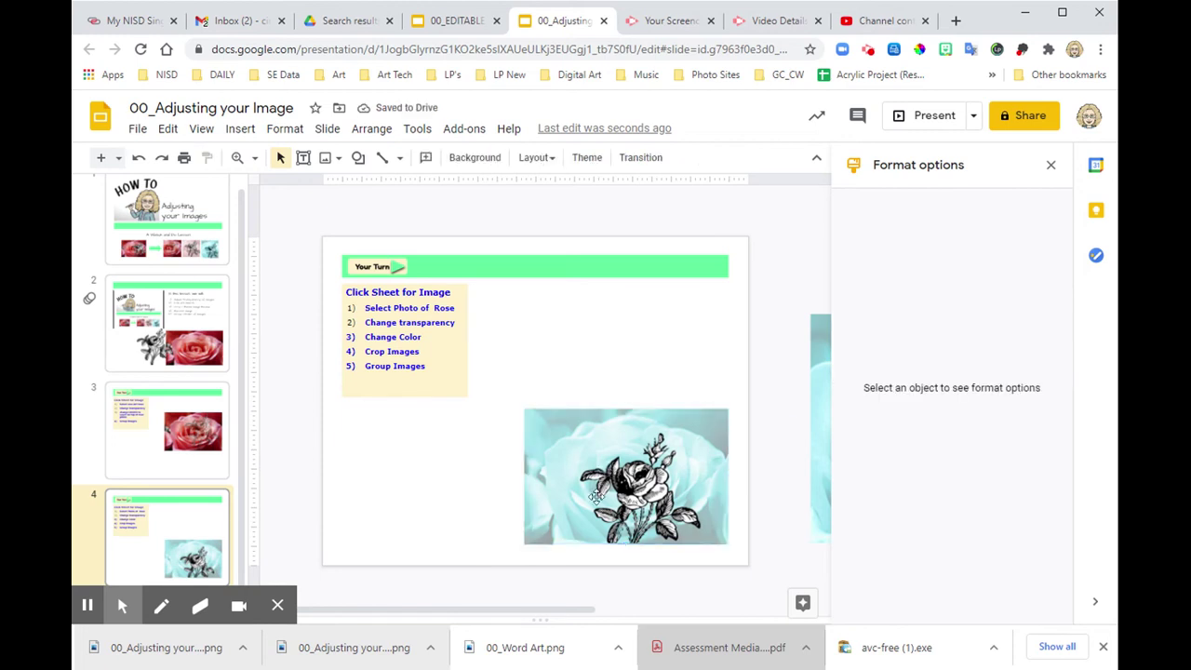
Step: Lower the recolored rose photo's transparency to about 50% and set its brightness slightly below the midpoint
{"action": "left_click", "coordinate": [579, 452]}
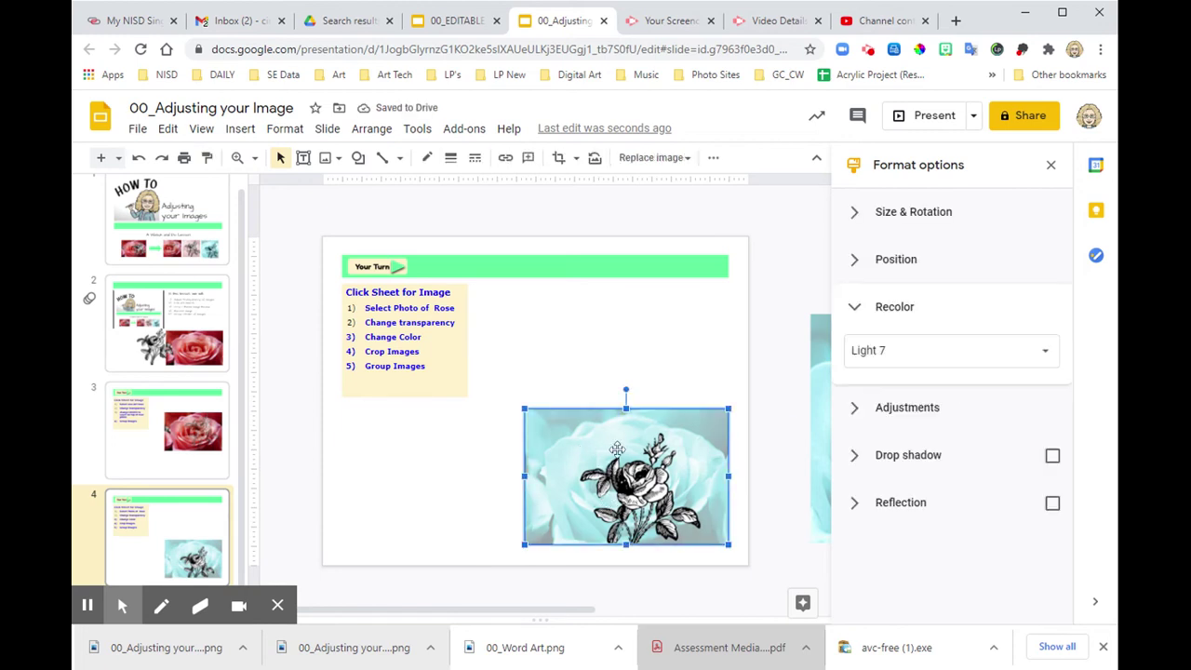
{"action": "left_click", "coordinate": [854, 410]}
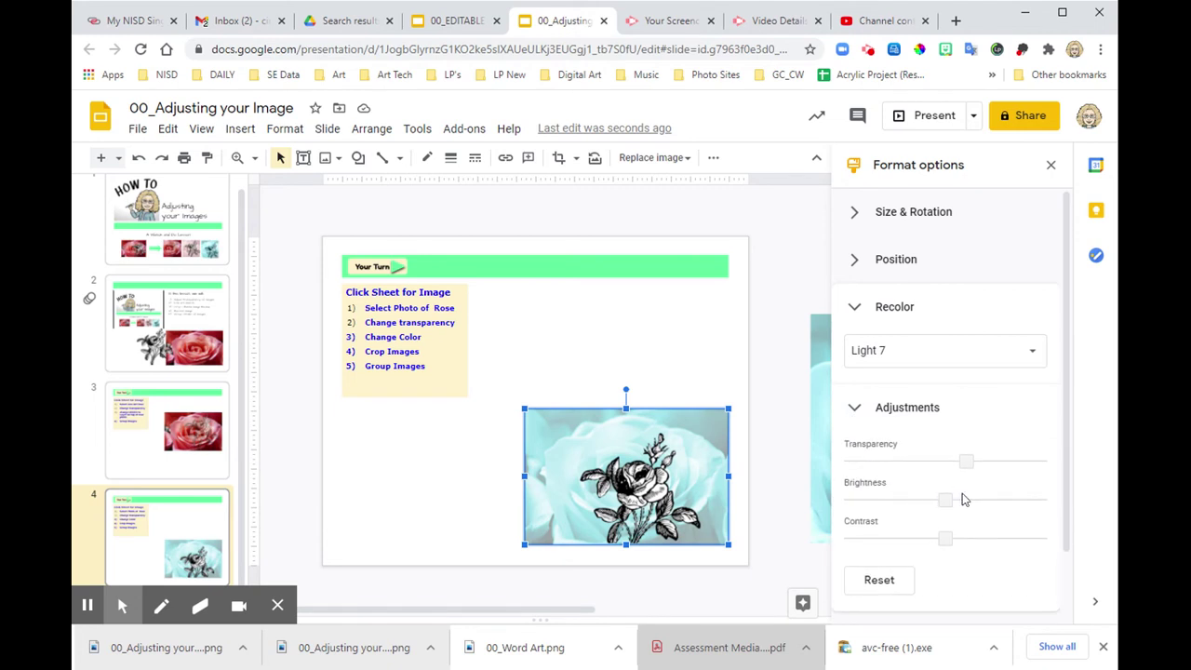
{"action": "left_click_drag", "start_coordinate": [966, 462], "coordinate": [928, 504]}
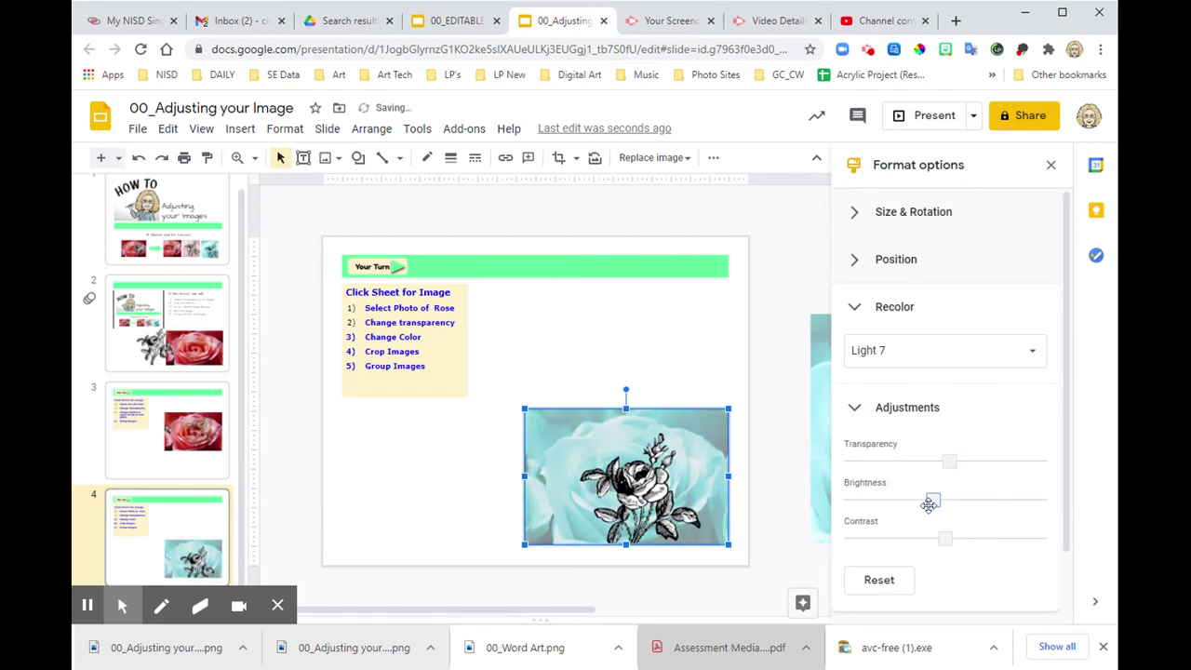
{"action": "left_click", "coordinate": [778, 457]}
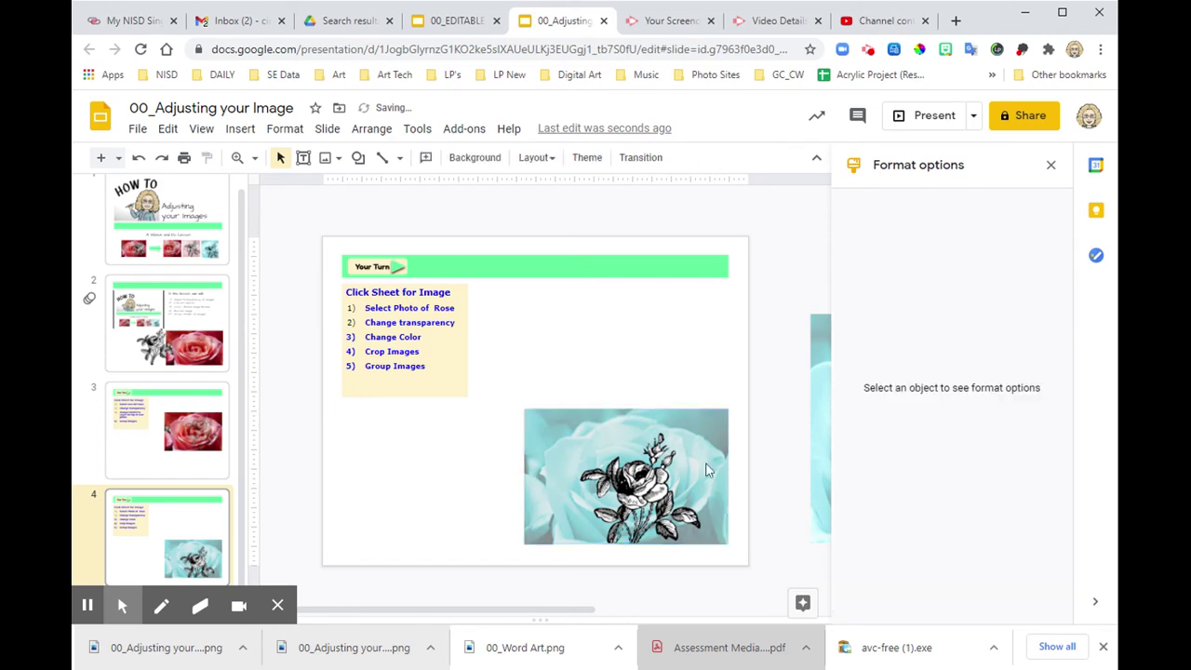
Step: Recolor the line-art rose with Light 7 to match the photo
{"action": "left_click", "coordinate": [629, 488]}
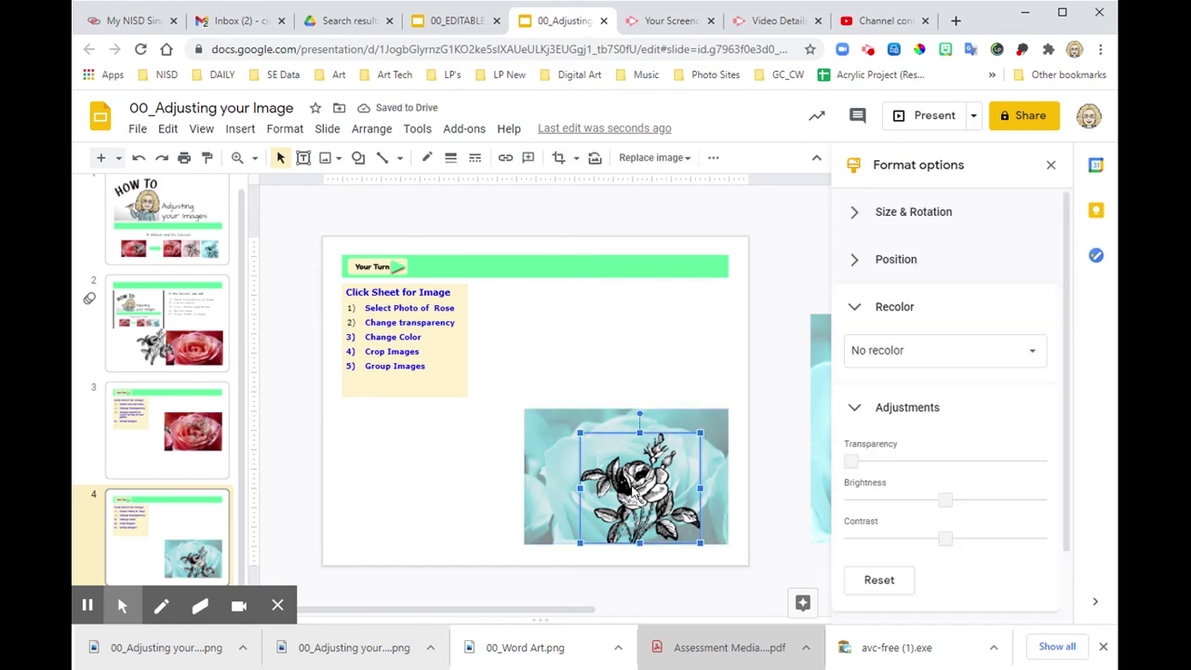
{"action": "left_click", "coordinate": [856, 355]}
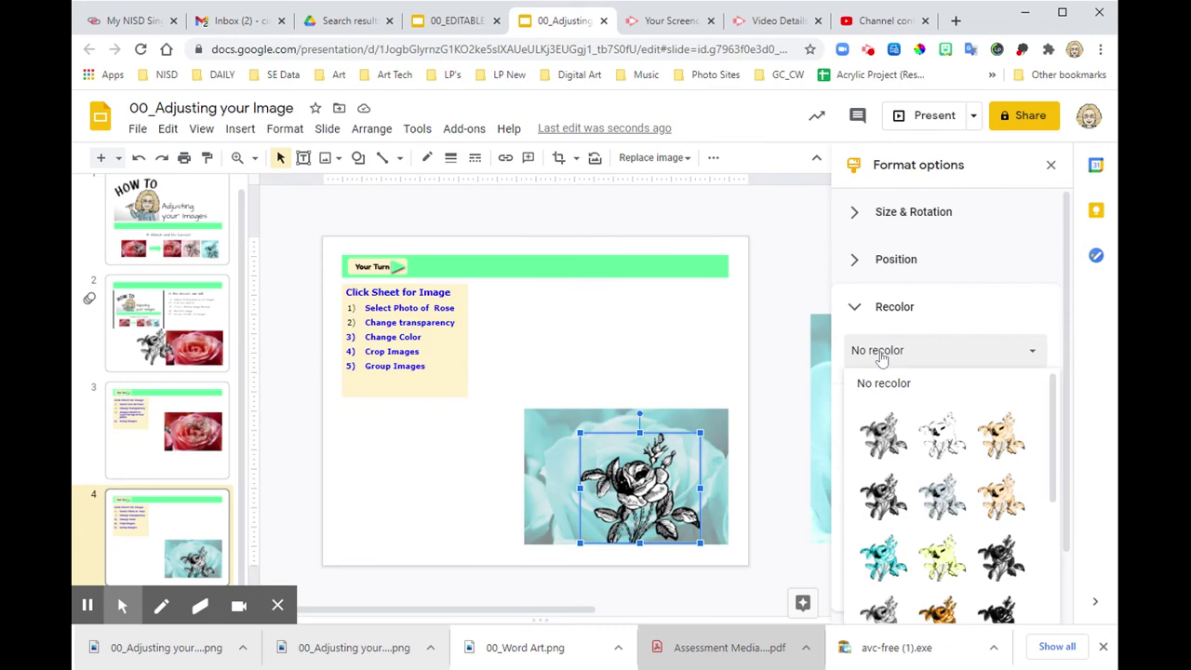
{"action": "left_click", "coordinate": [884, 561]}
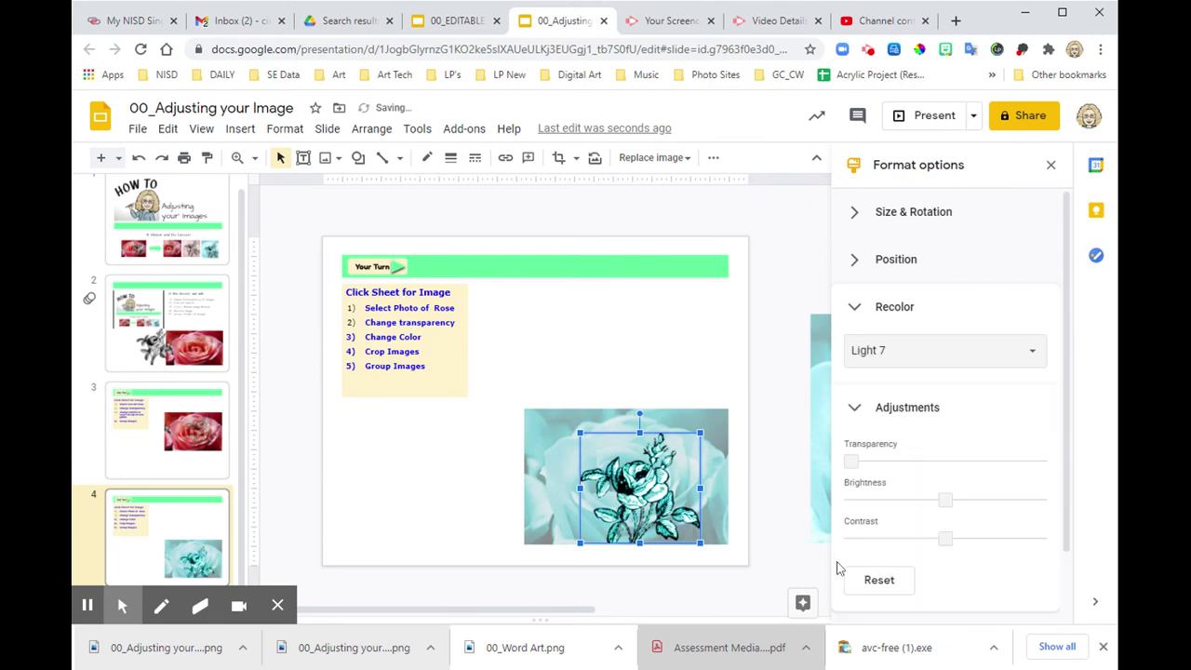
{"action": "left_click", "coordinate": [777, 441]}
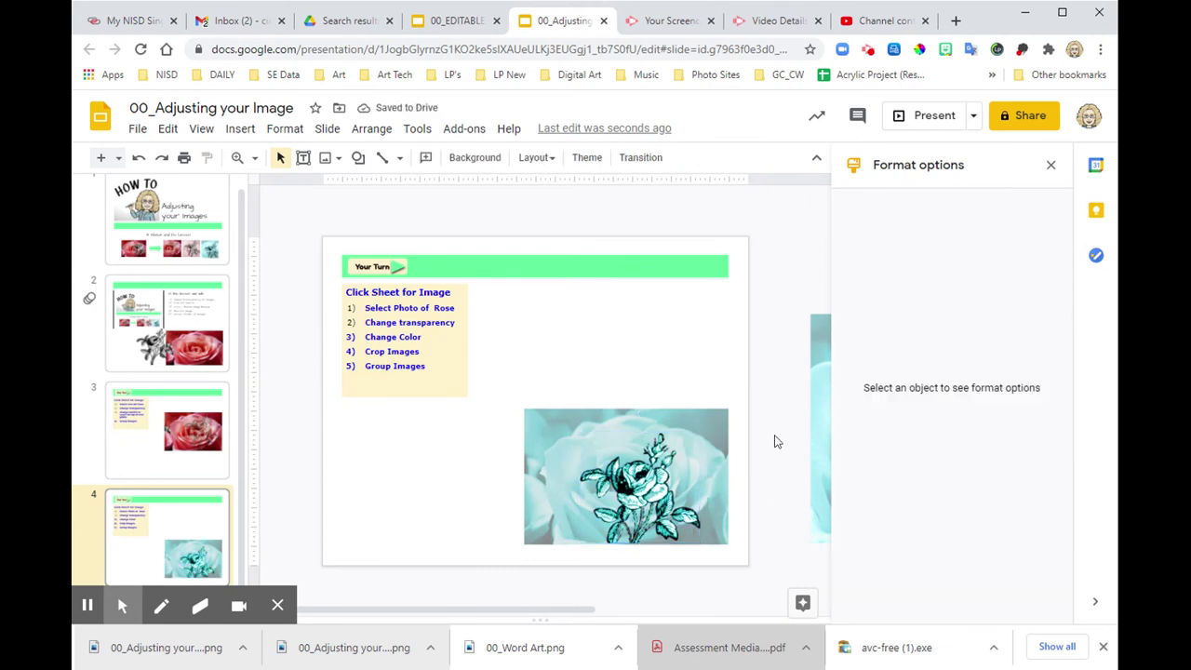
Step: Add a drop shadow to the line-art rose
{"action": "left_click", "coordinate": [646, 488]}
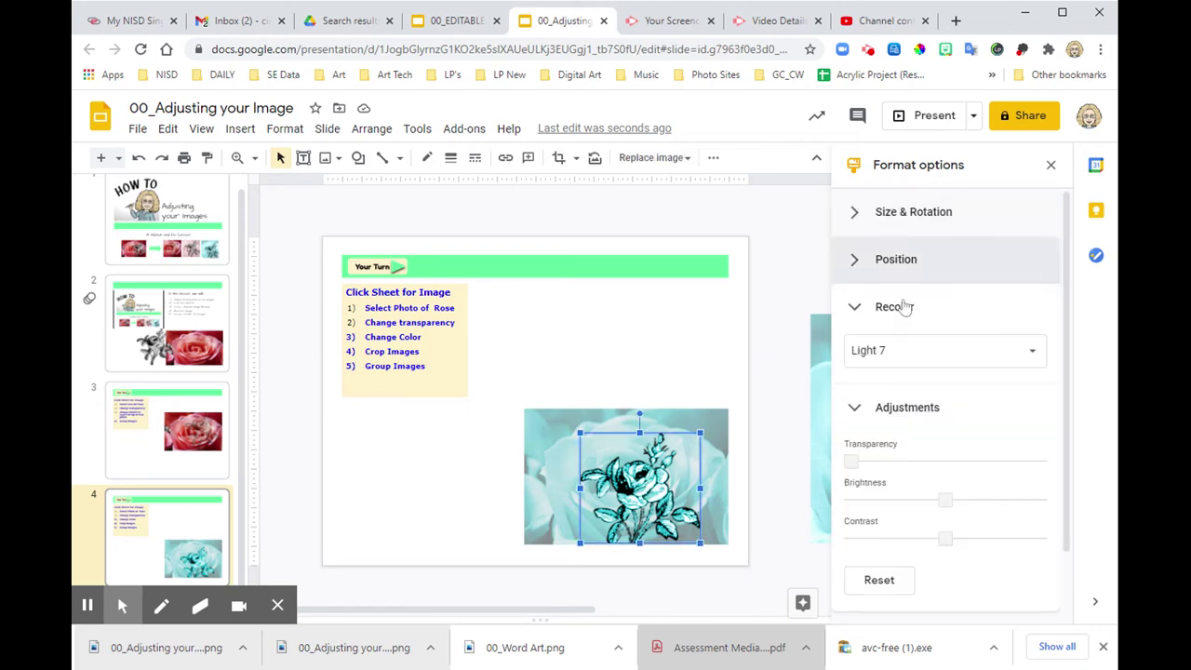
{"action": "left_click", "coordinate": [853, 314]}
{"action": "left_click", "coordinate": [854, 358]}
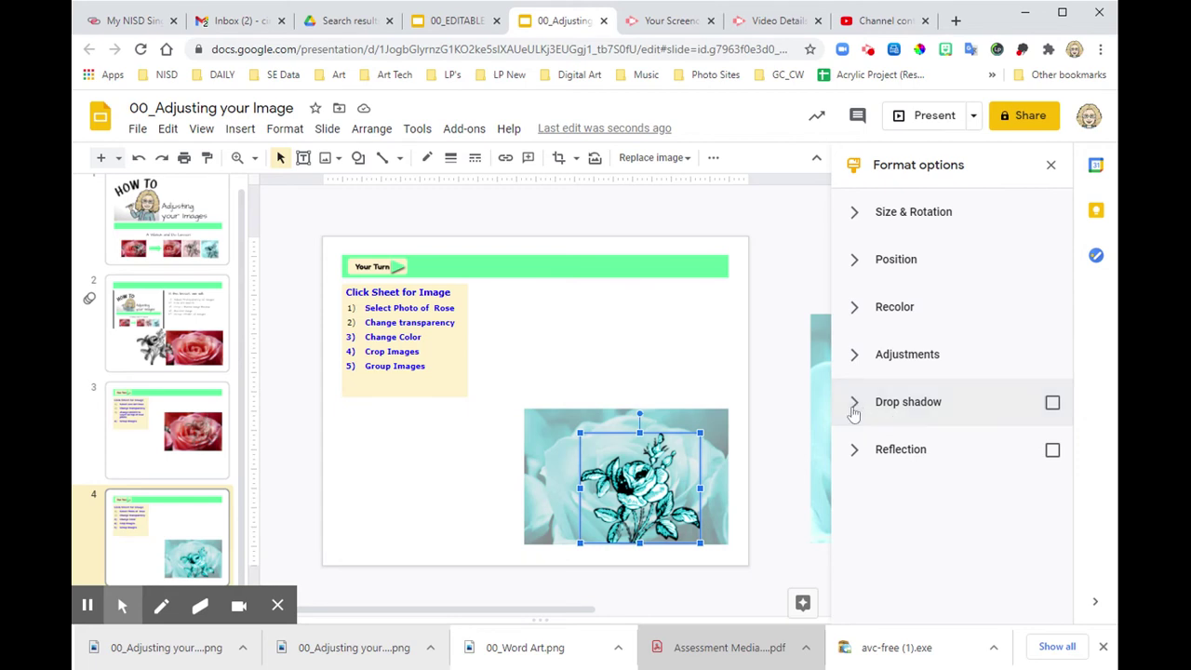
{"action": "left_click", "coordinate": [856, 404]}
{"action": "left_click", "coordinate": [1024, 446]}
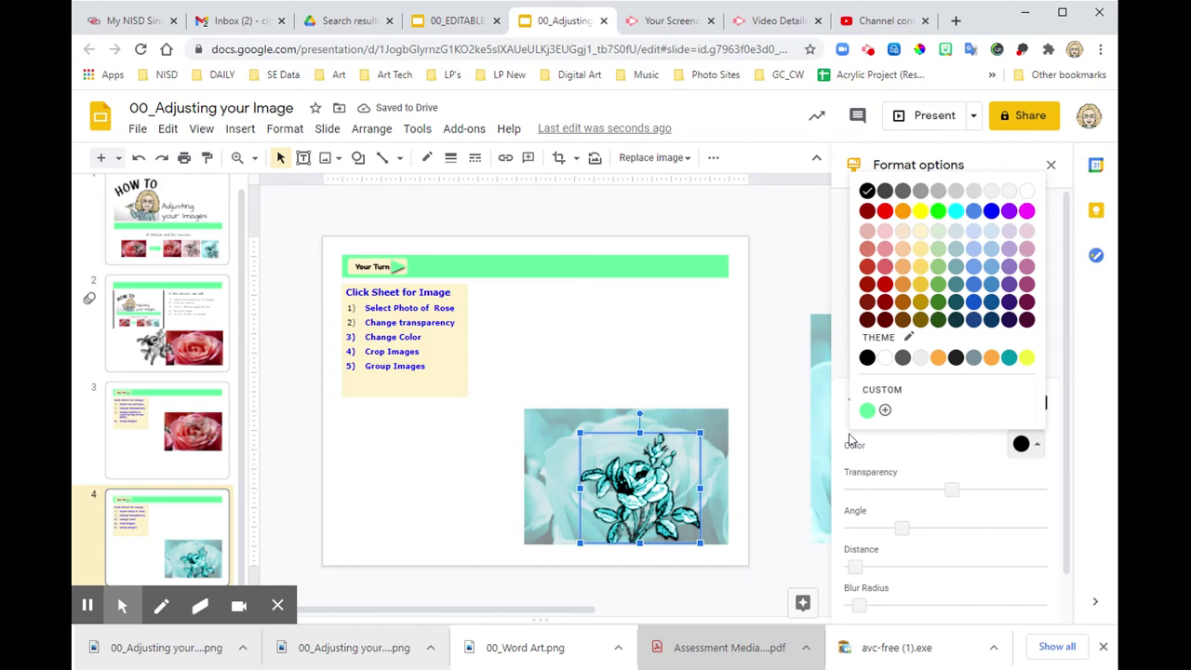
{"action": "left_click", "coordinate": [794, 468]}
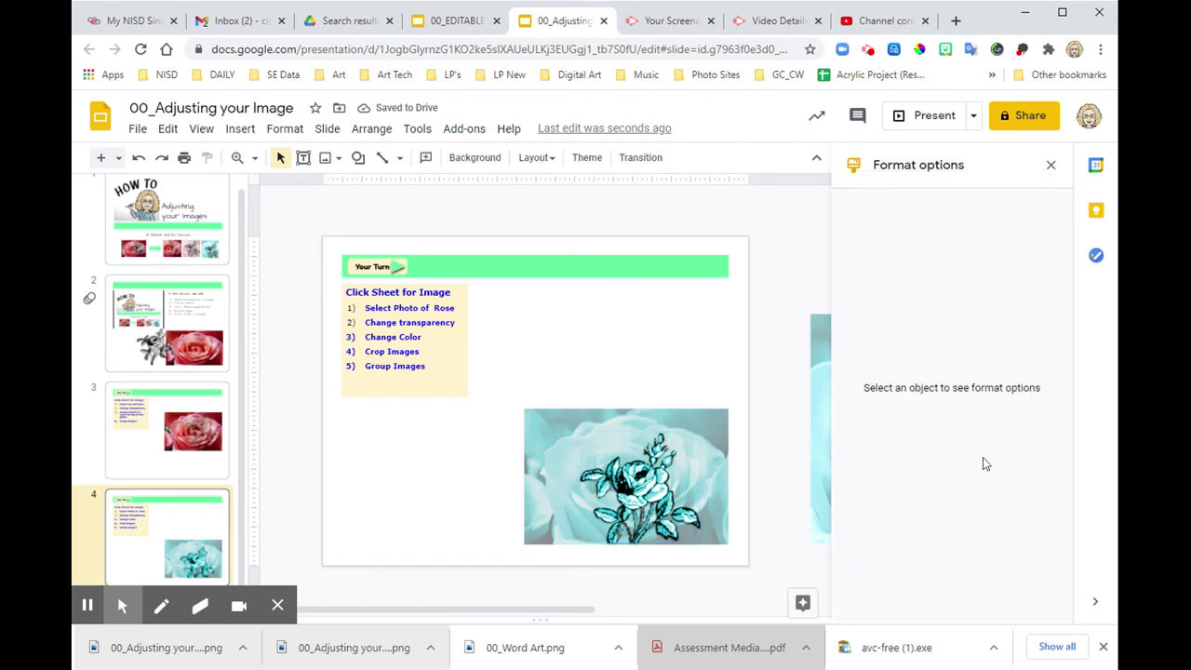
Step: Rotate the line-art rose's shadow angle slightly and increase the shadow's distance and blur radius a little
{"action": "left_click", "coordinate": [652, 502]}
{"action": "scroll", "coordinate": [968, 475], "scroll_direction": "down", "scroll_amount": 1}
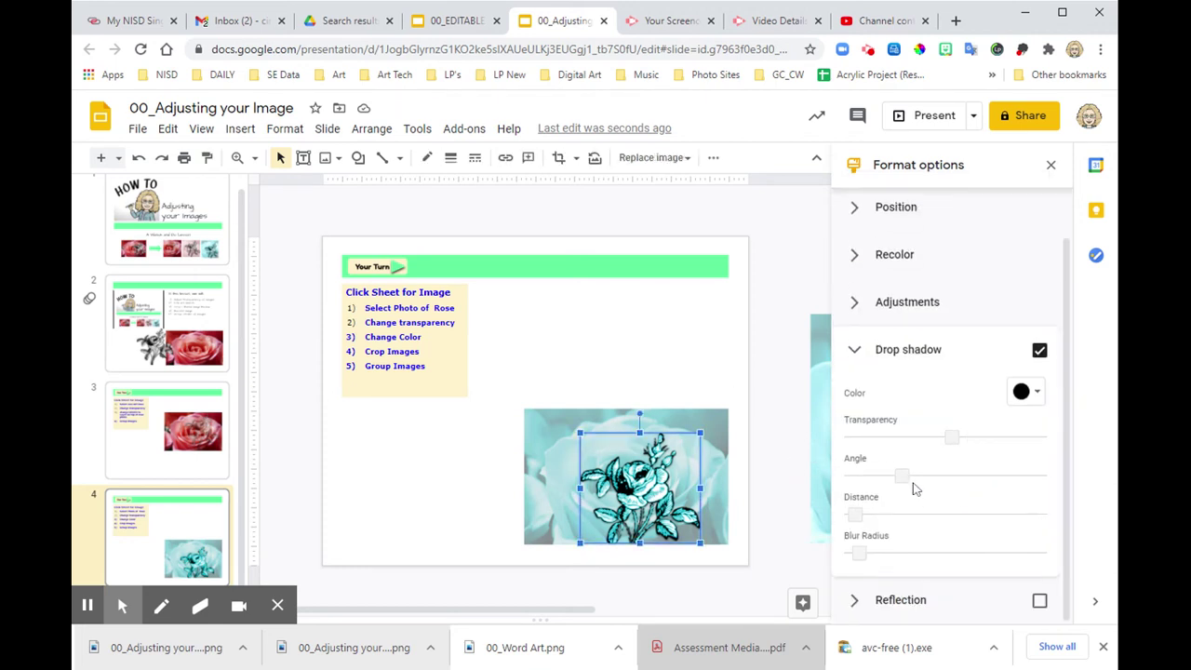
{"action": "left_click_drag", "start_coordinate": [902, 475], "coordinate": [950, 475]}
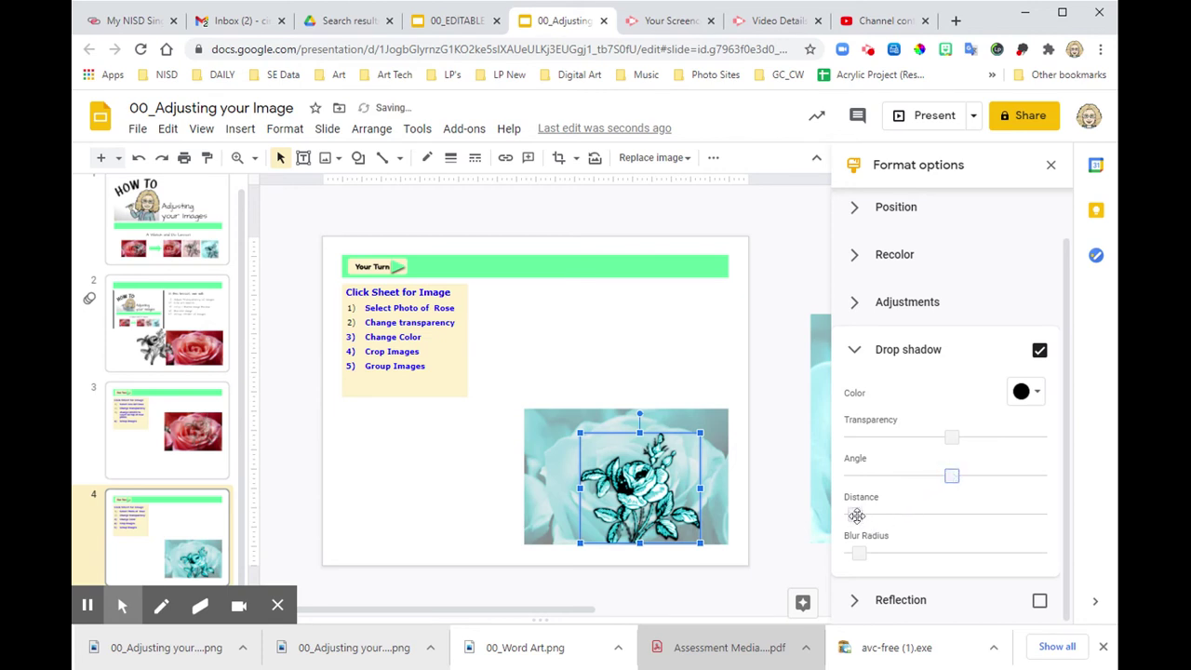
{"action": "left_click_drag", "start_coordinate": [855, 514], "coordinate": [885, 510]}
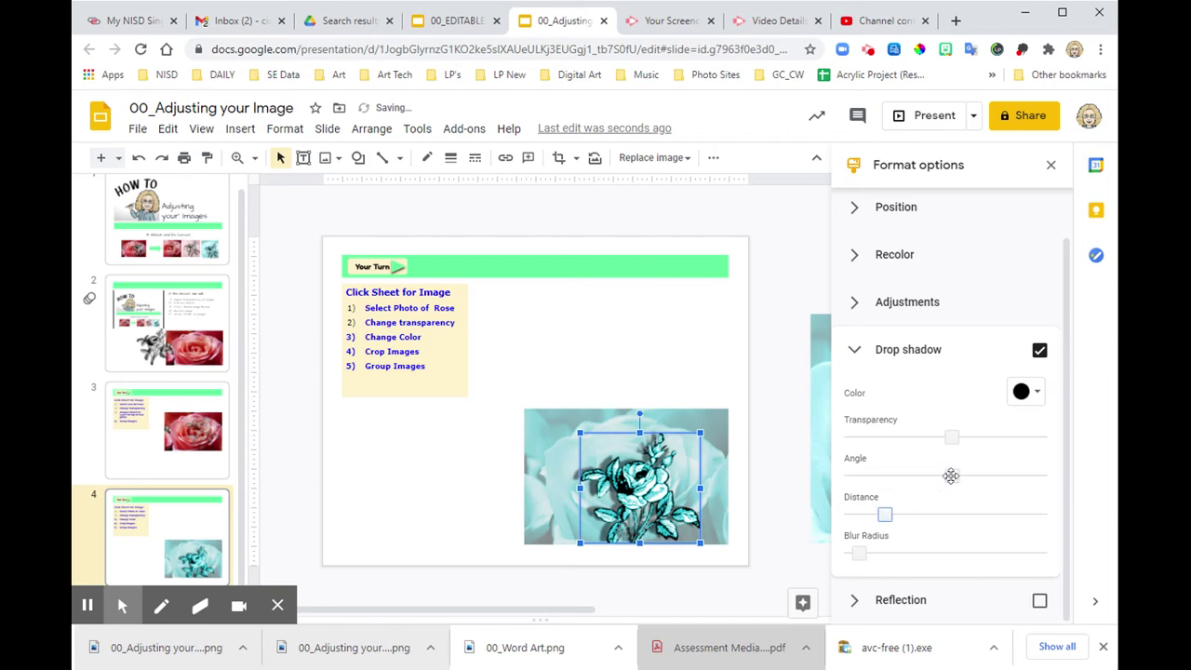
{"action": "left_click_drag", "start_coordinate": [951, 476], "coordinate": [916, 476]}
{"action": "left_click_drag", "start_coordinate": [859, 548], "coordinate": [868, 548]}
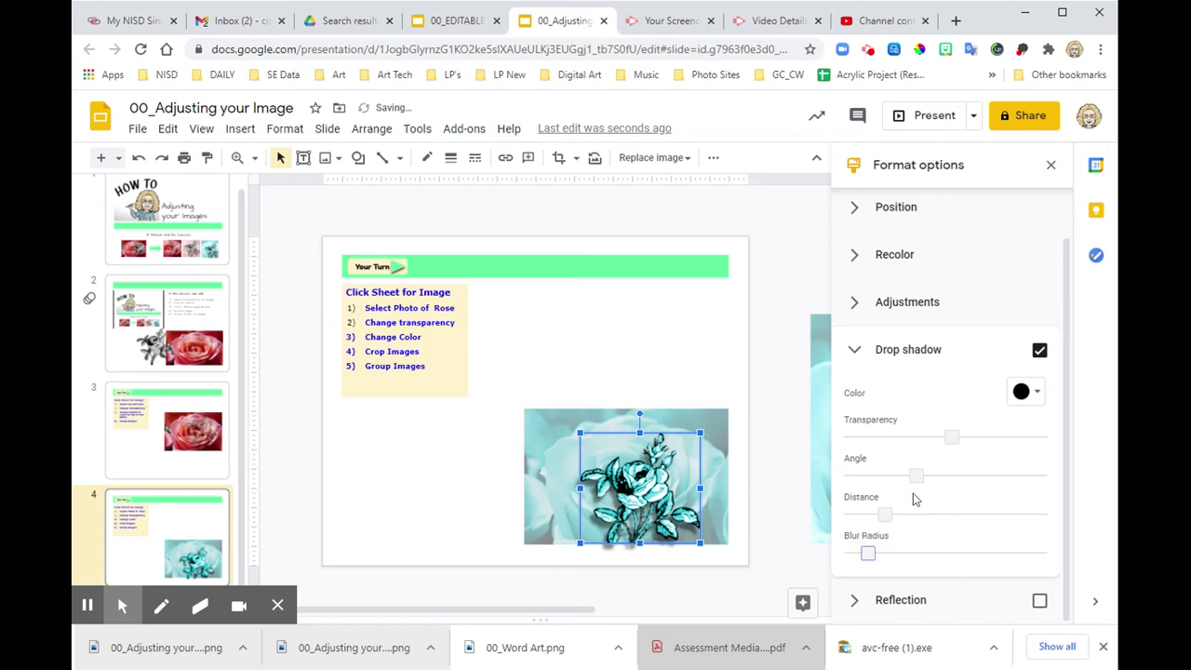
Step: Try dark blue as the line-art rose's shadow color and settle on dark purple
{"action": "left_click", "coordinate": [1025, 392]}
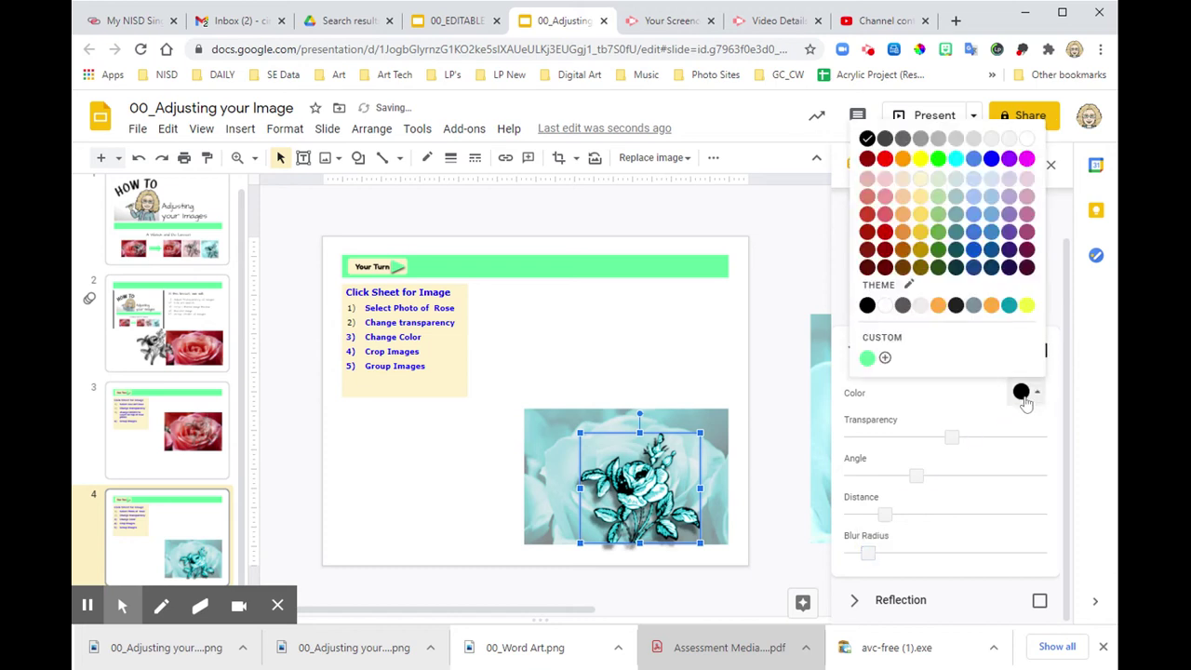
{"action": "left_click", "coordinate": [991, 269]}
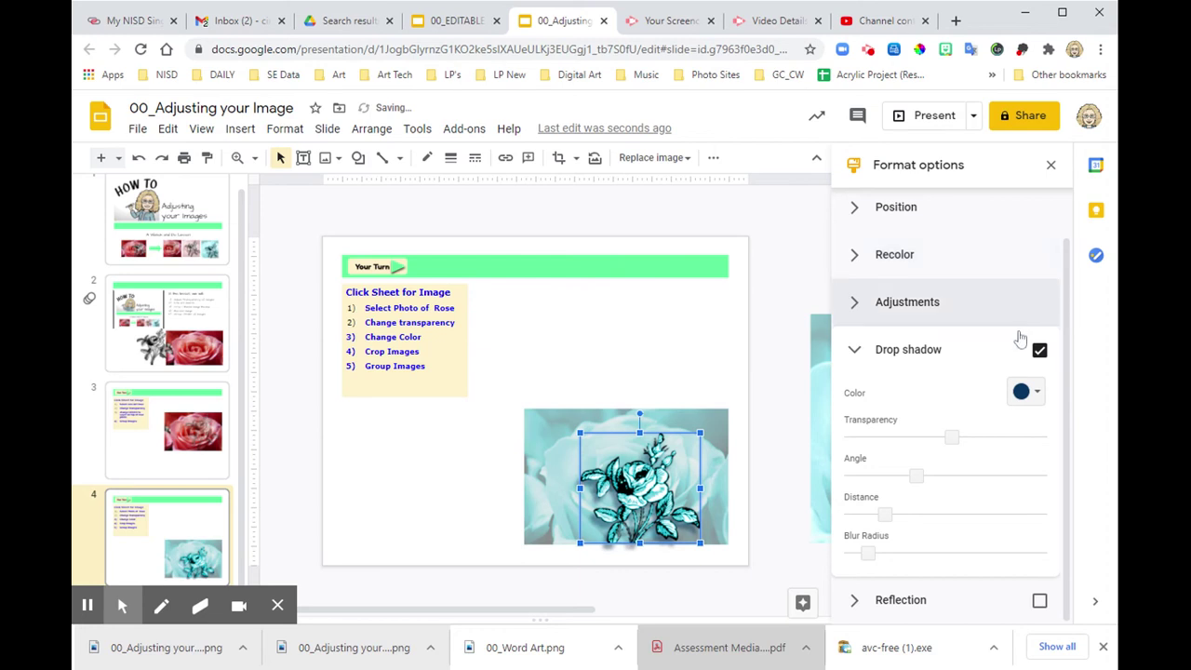
{"action": "left_click", "coordinate": [1024, 391]}
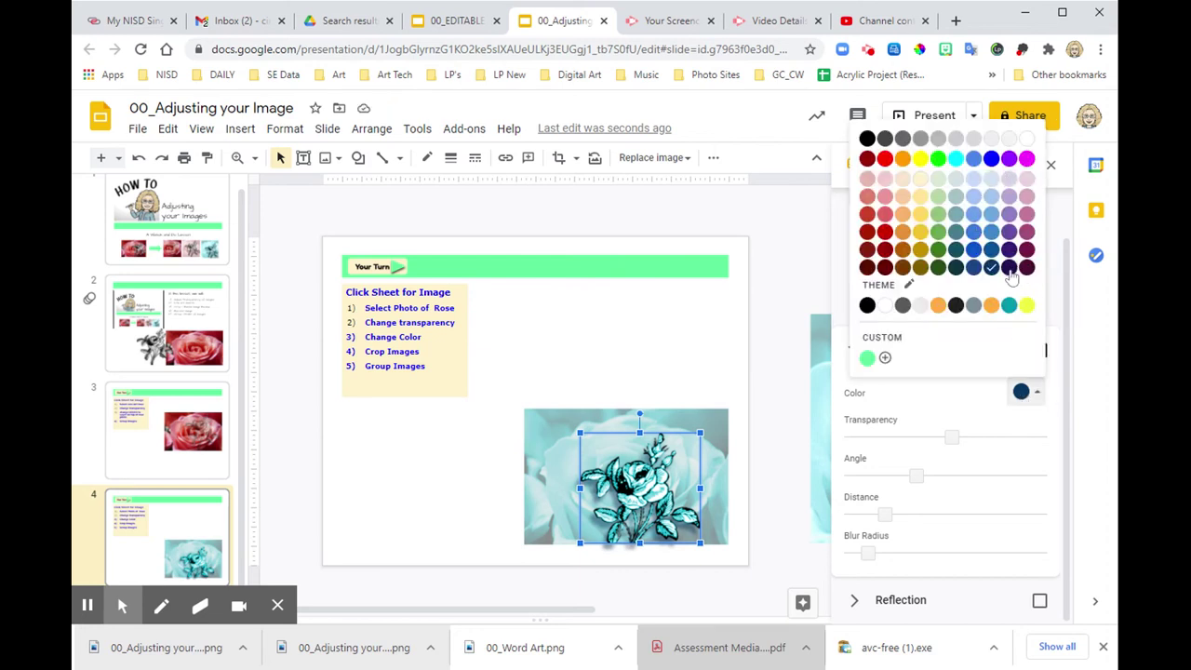
{"action": "left_click", "coordinate": [1011, 277]}
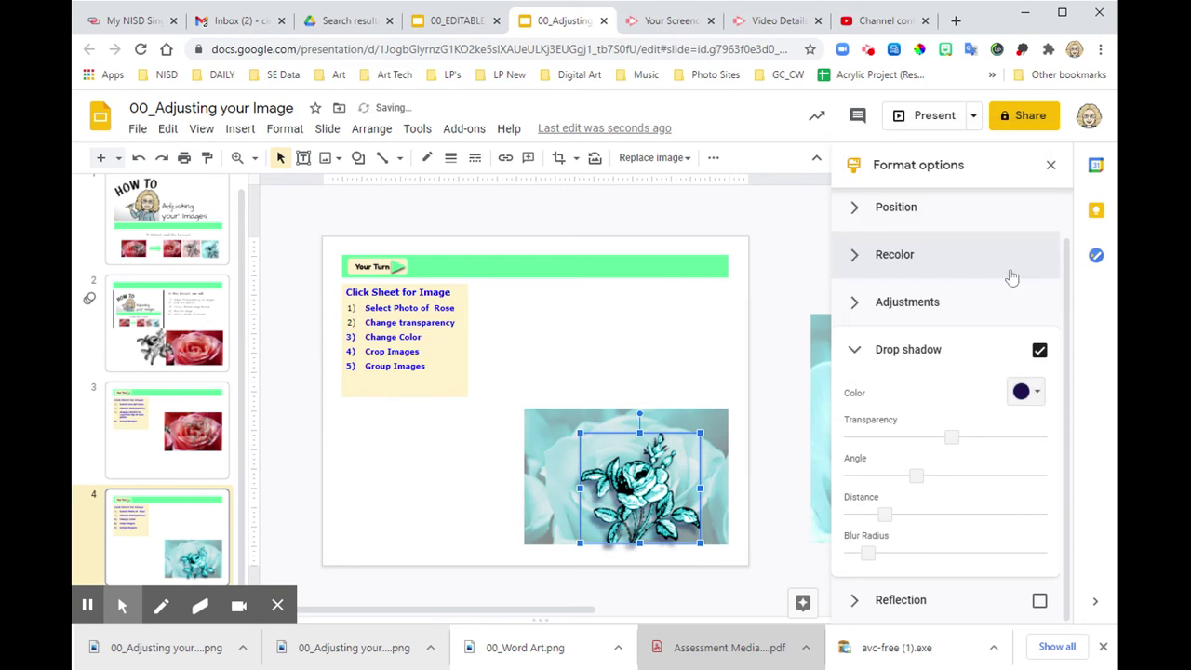
{"action": "left_click", "coordinate": [784, 354]}
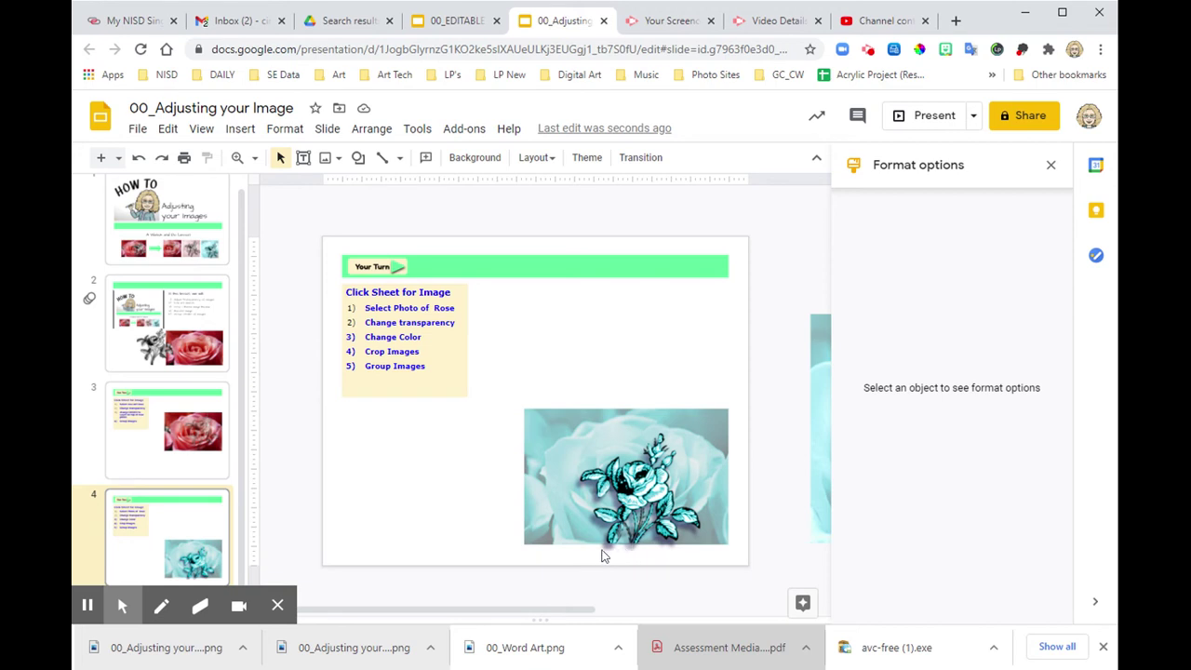
Step: Reduce the distance of the line-art rose's drop shadow so it sits closer to the flower
{"action": "left_click", "coordinate": [633, 534]}
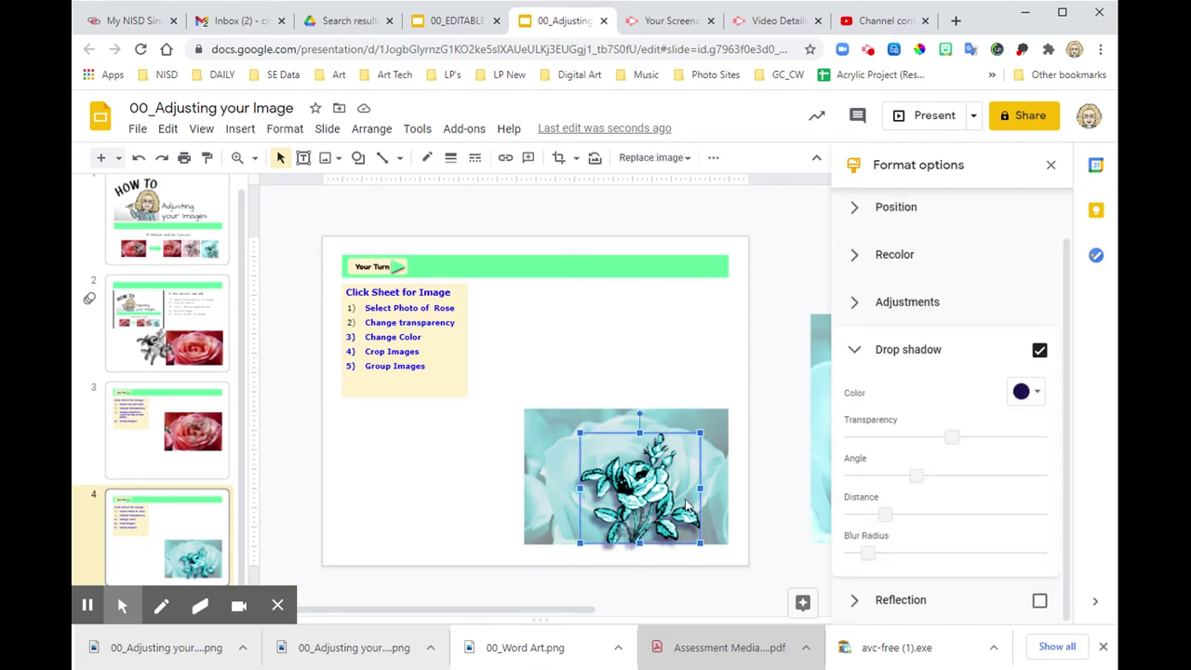
{"action": "left_click_drag", "start_coordinate": [885, 510], "coordinate": [869, 514]}
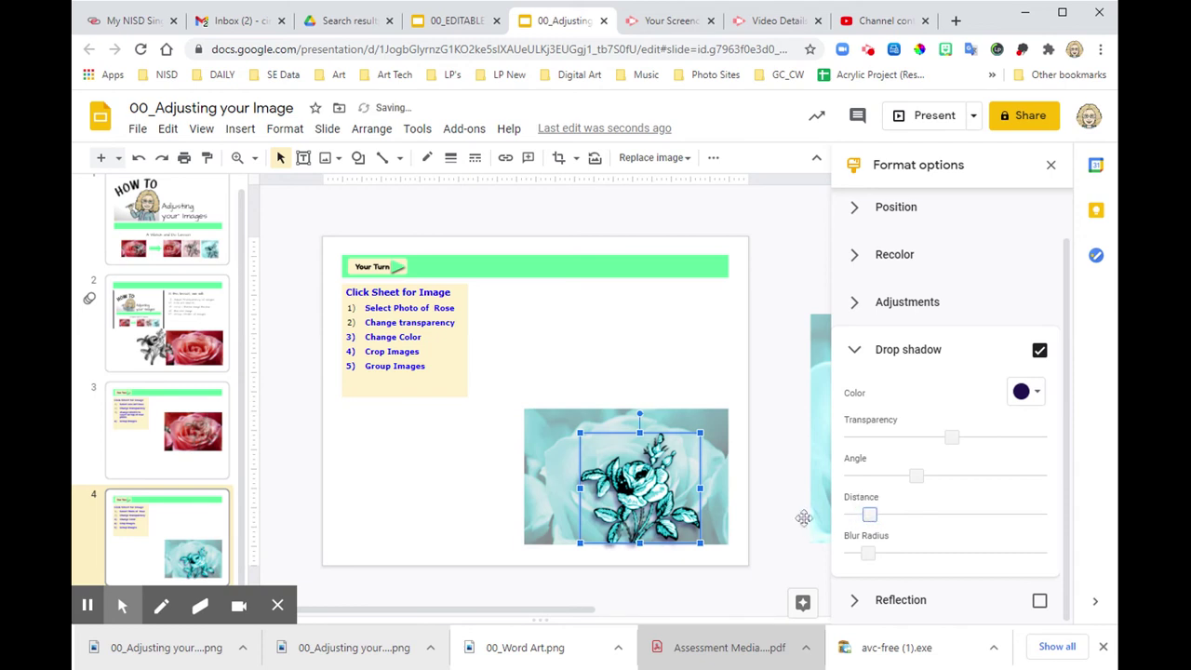
{"action": "left_click", "coordinate": [742, 541]}
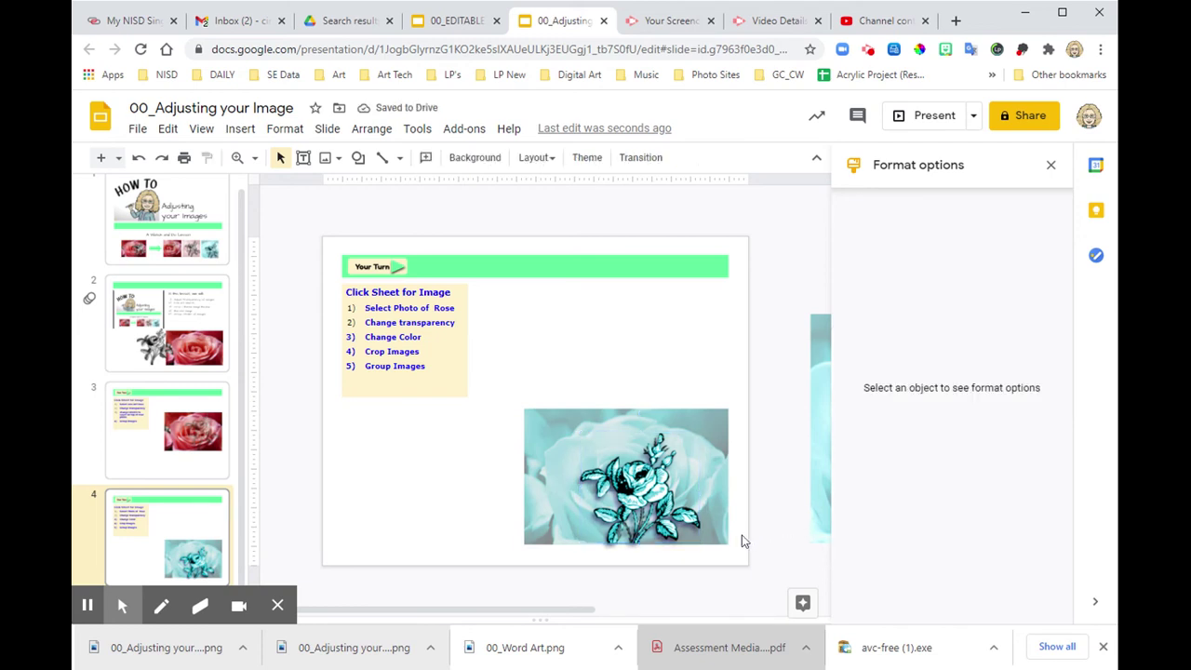
Step: Crop the teal rose photo on slide 4 inward from its left and right sides to frame the line-art rose
{"action": "left_click", "coordinate": [548, 478]}
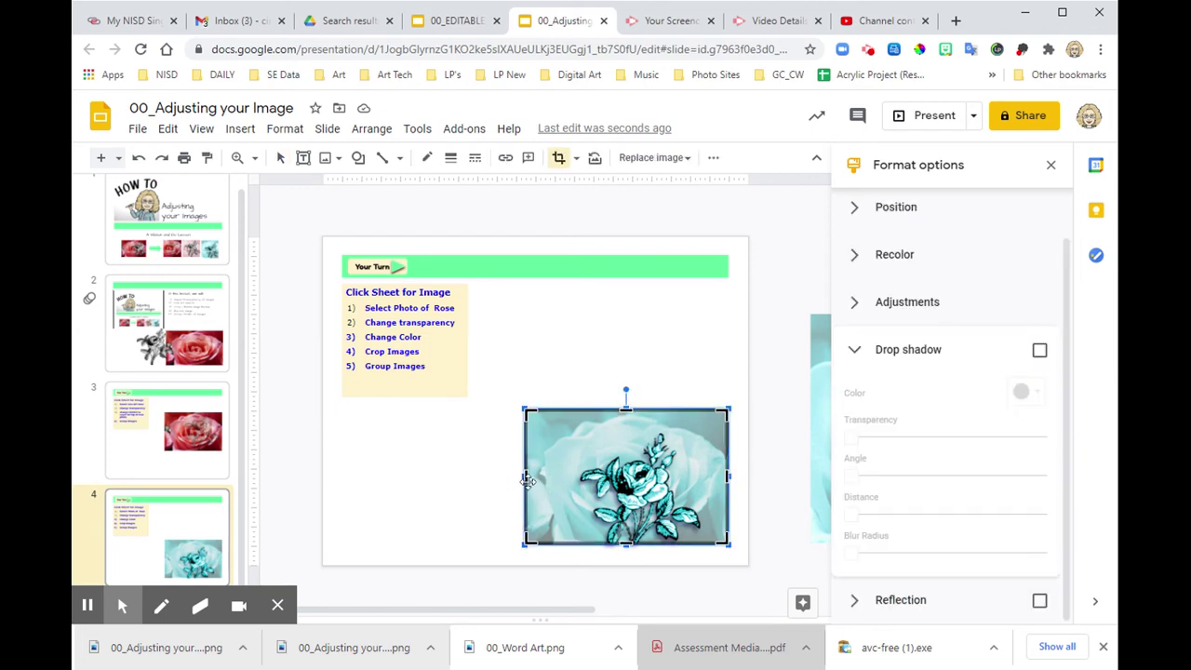
{"action": "left_click_drag", "start_coordinate": [526, 479], "coordinate": [564, 484]}
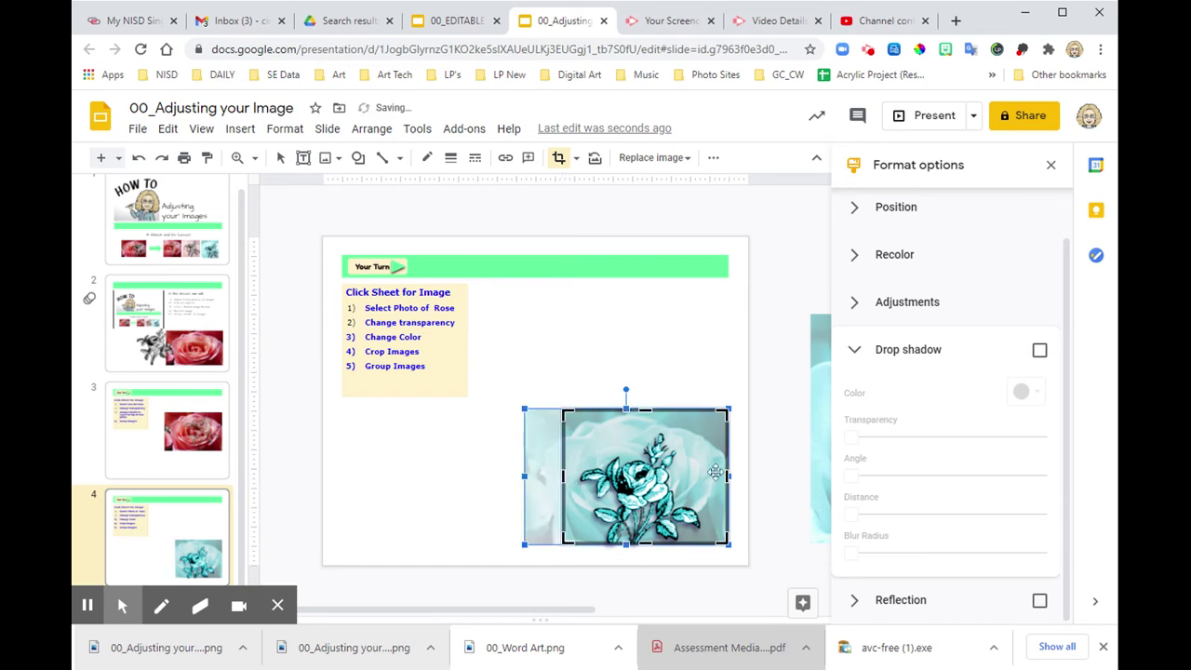
{"action": "left_click_drag", "start_coordinate": [727, 478], "coordinate": [709, 475]}
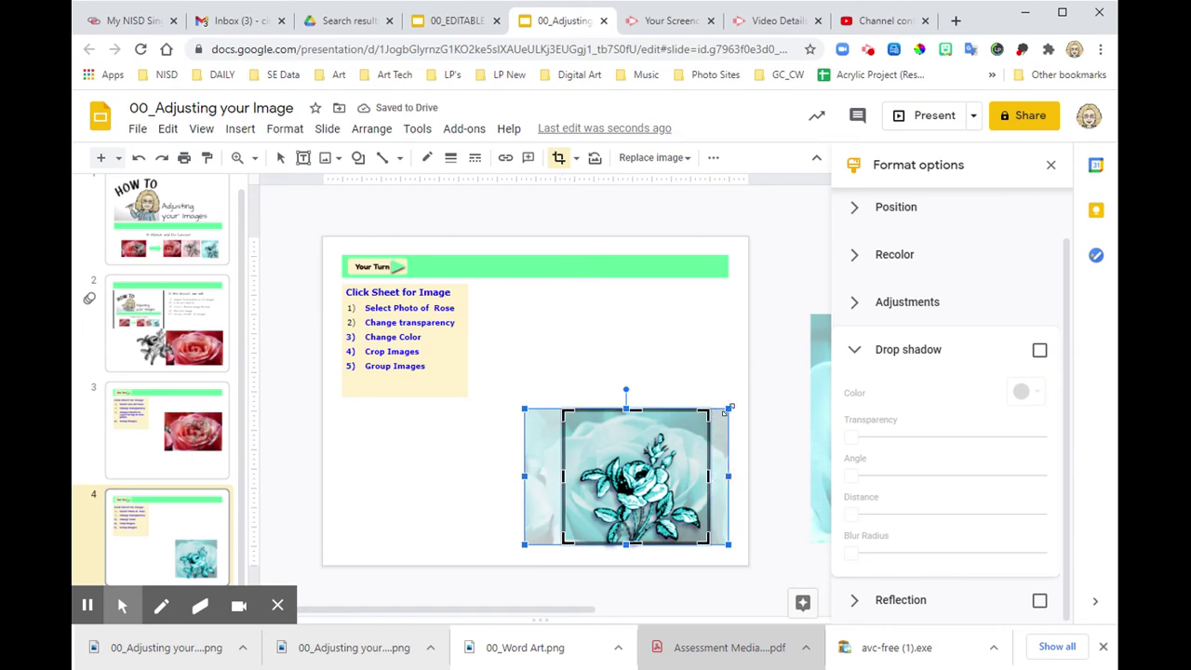
Step: Enlarge the rose photo within its crop frame, reposition it behind the line-art rose, and apply the crop
{"action": "left_click_drag", "start_coordinate": [730, 407], "coordinate": [768, 376]}
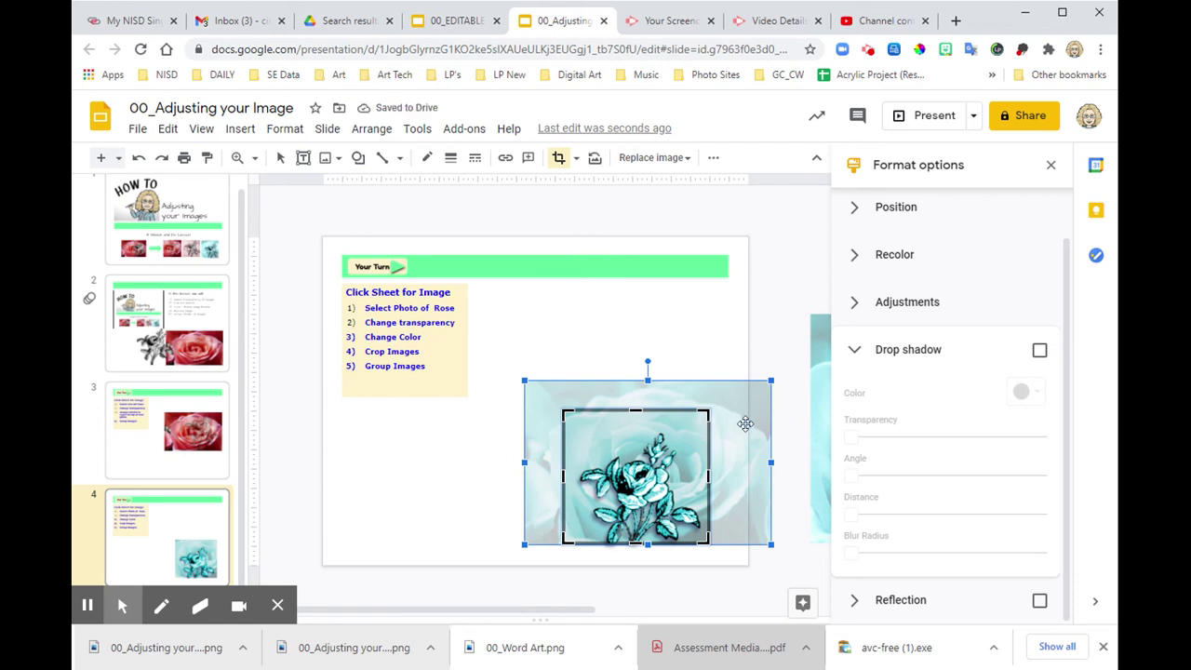
{"action": "left_click_drag", "start_coordinate": [746, 418], "coordinate": [726, 434]}
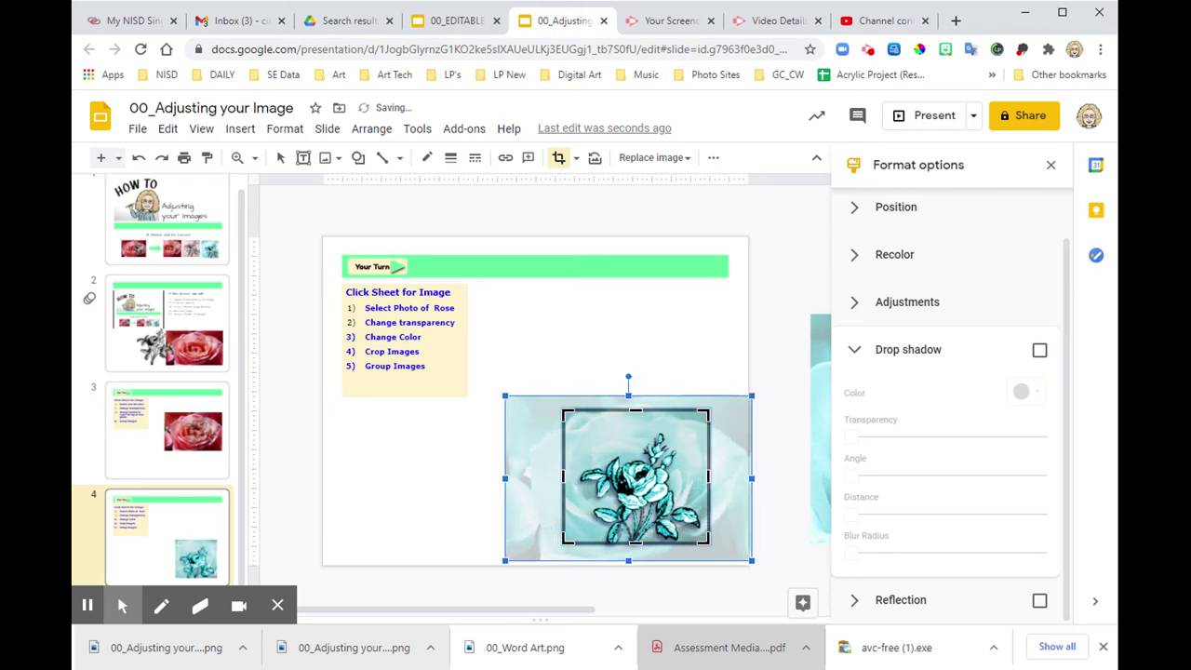
{"action": "key", "text": "Return"}
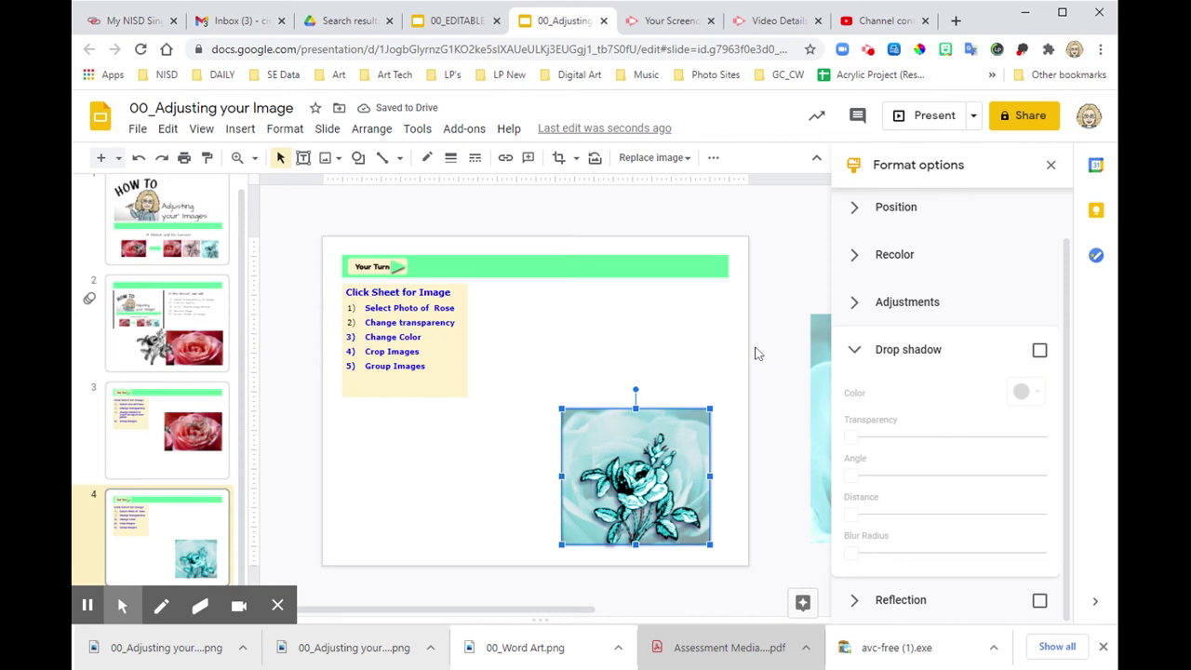
{"action": "left_click", "coordinate": [710, 358]}
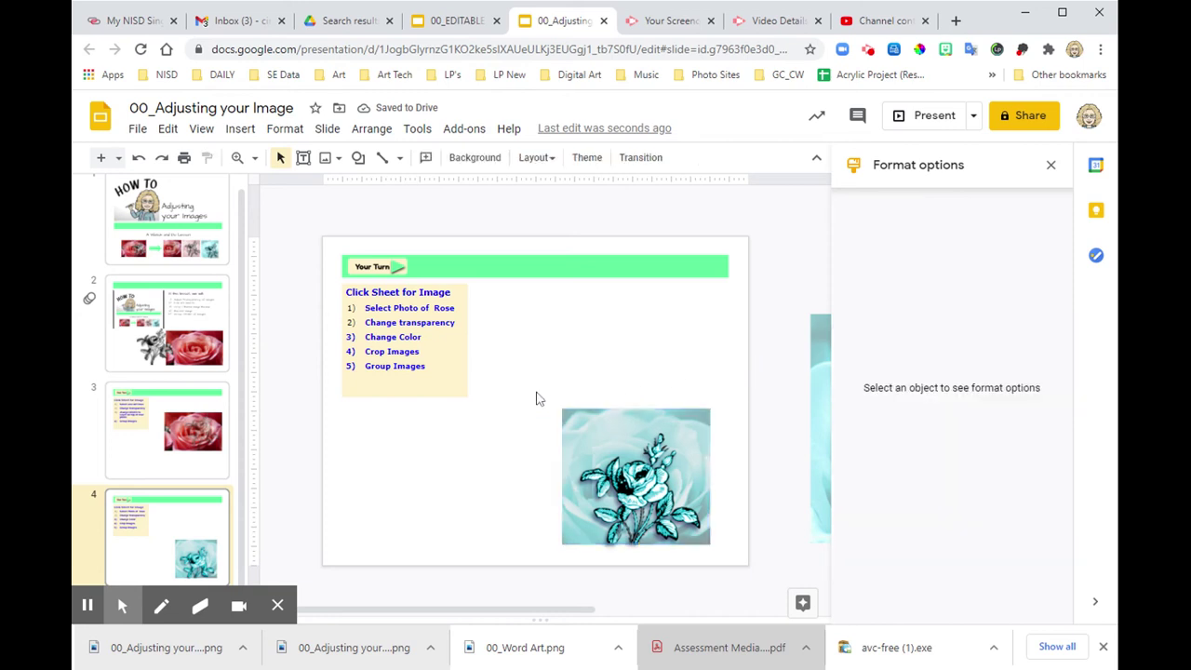
Step: Group the cropped rose photo with the line-art rose on slide 4
{"action": "left_click_drag", "start_coordinate": [536, 398], "coordinate": [729, 578]}
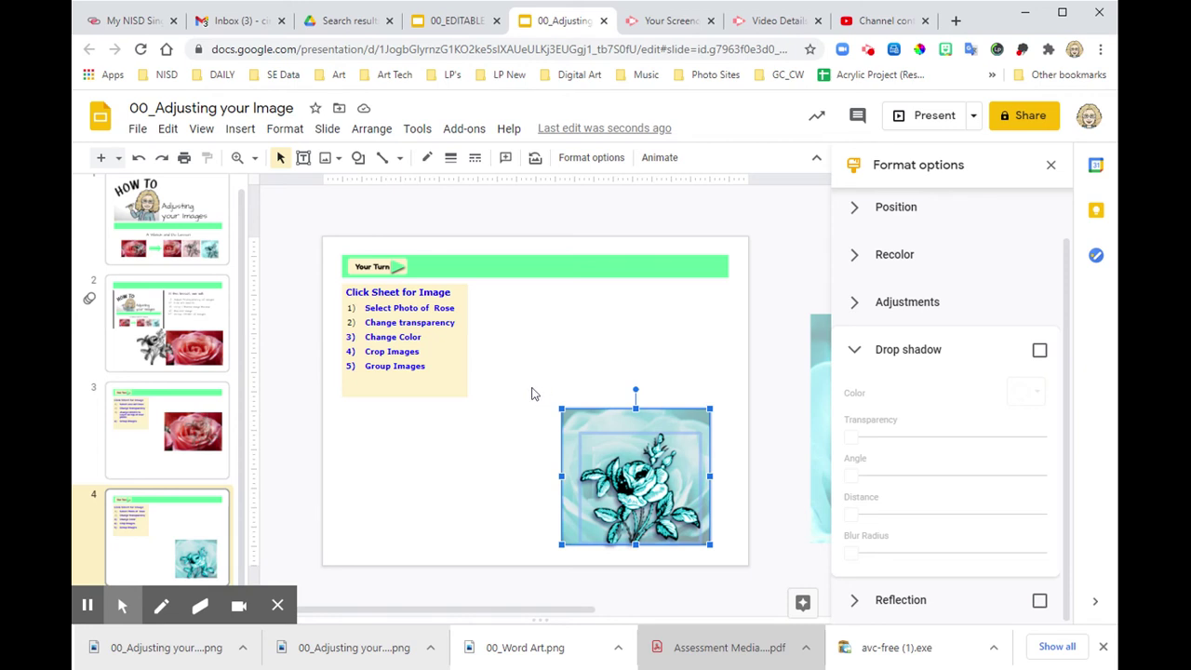
{"action": "left_click_drag", "start_coordinate": [537, 387], "coordinate": [757, 562]}
{"action": "left_click", "coordinate": [372, 129]}
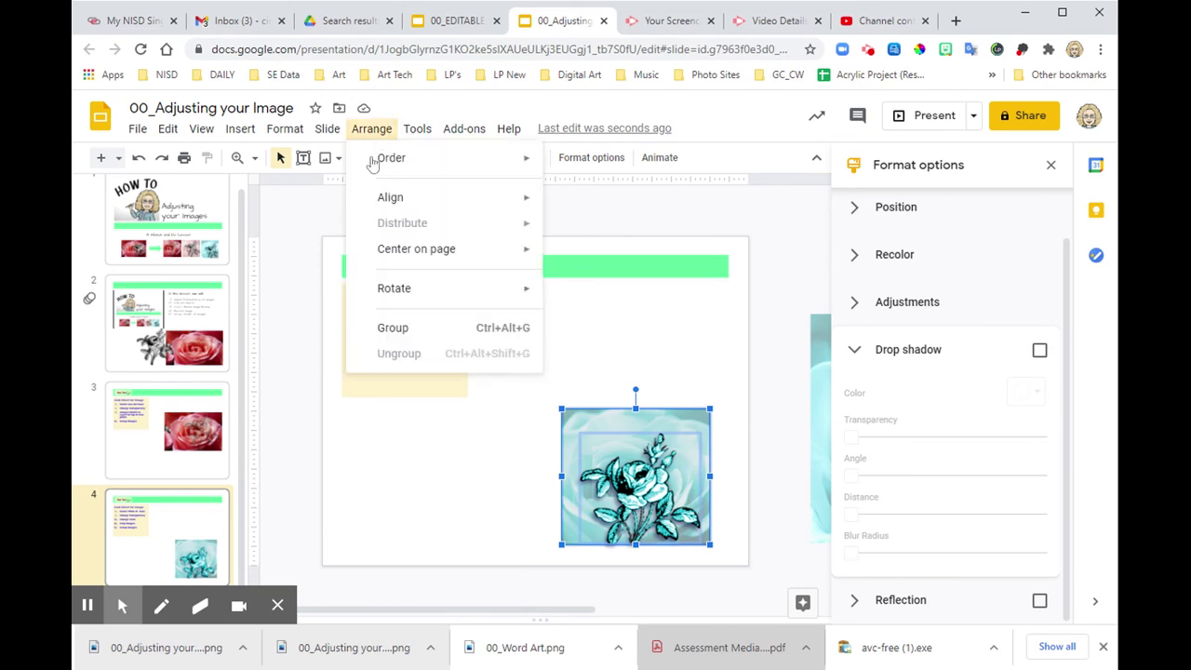
{"action": "left_click", "coordinate": [392, 327]}
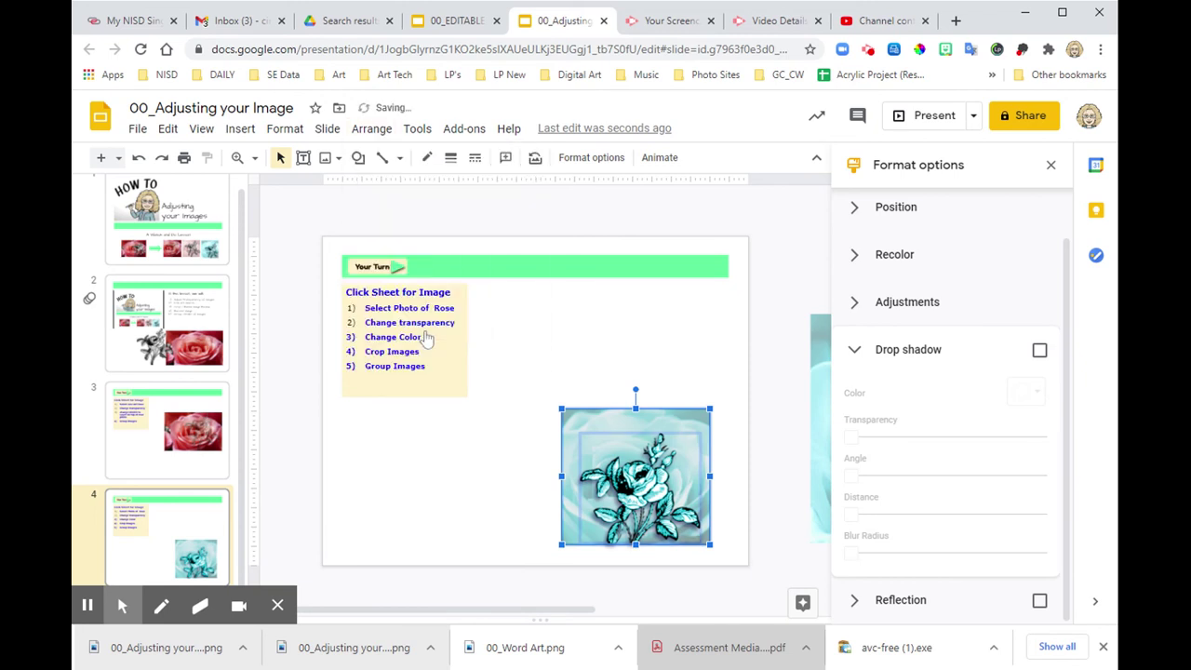
{"action": "left_click", "coordinate": [524, 345]}
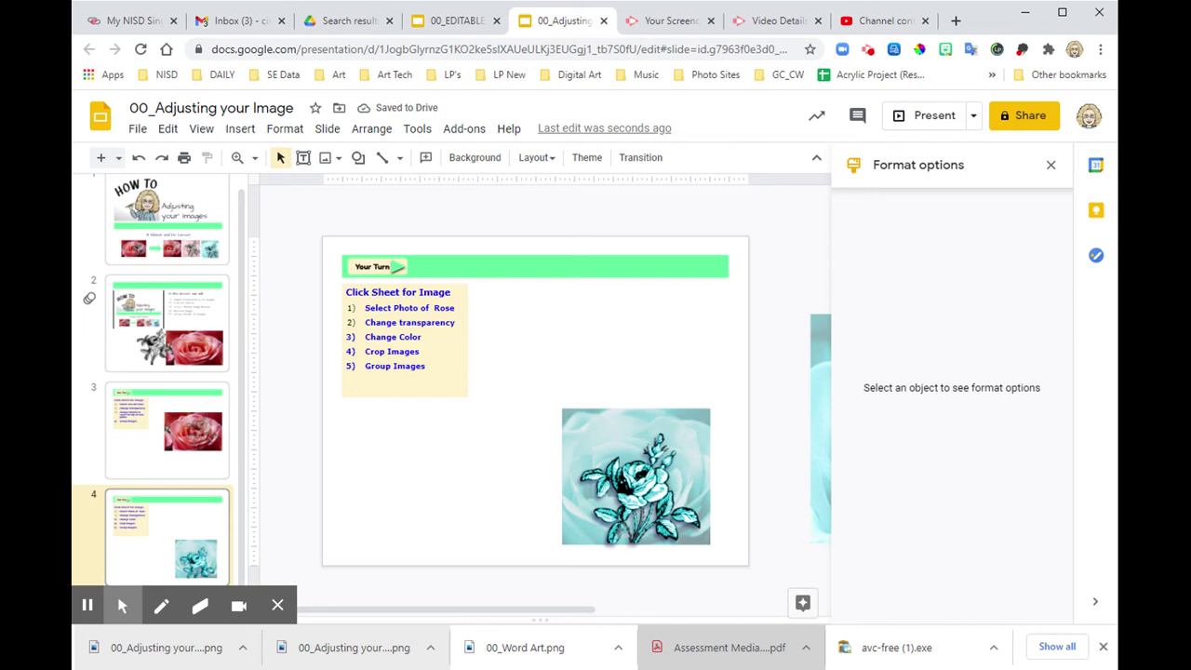
Step: On slide 2, search the web for "rose" images to insert and browse the photos
{"action": "left_click", "coordinate": [187, 359]}
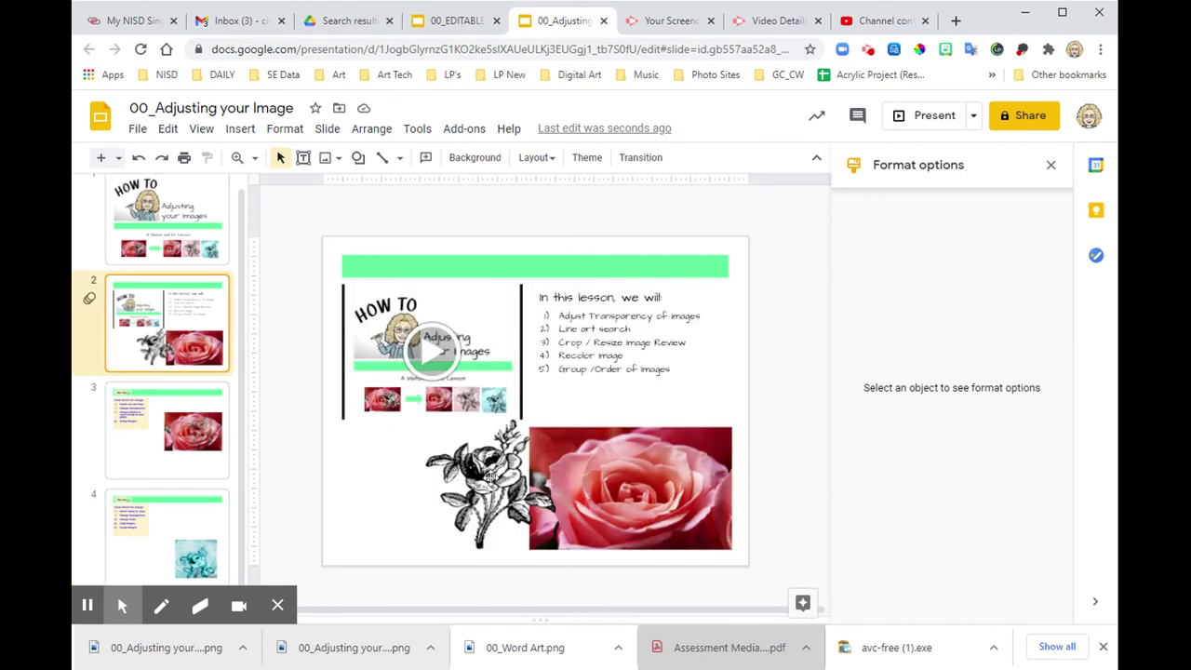
{"action": "left_click", "coordinate": [1050, 165]}
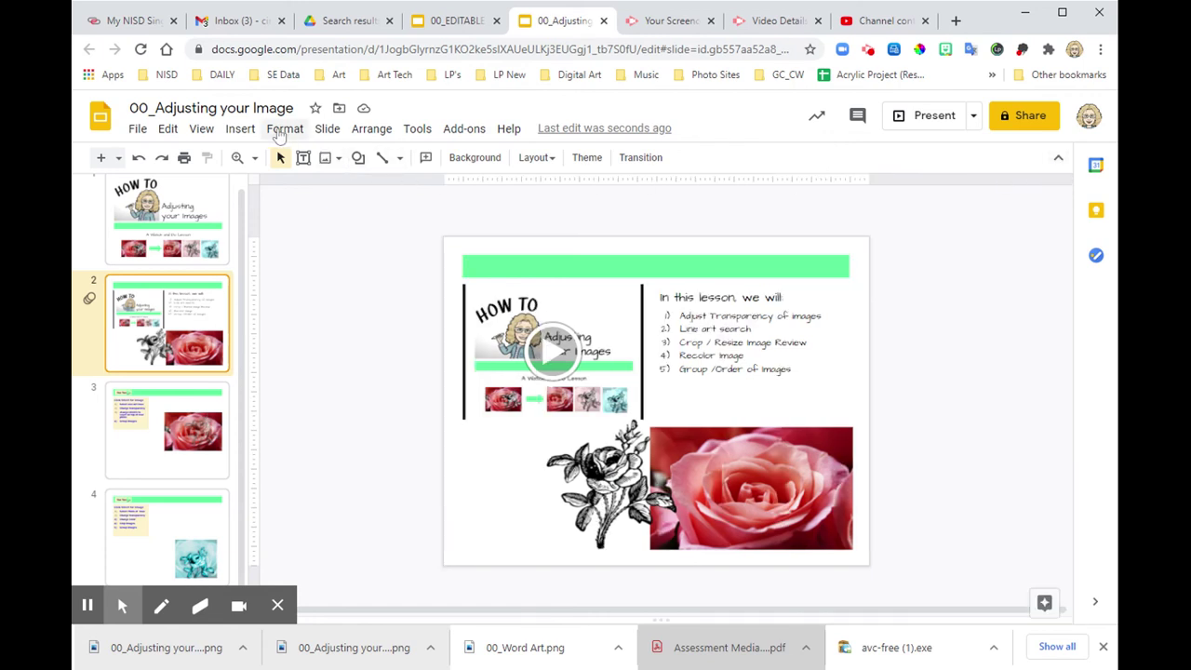
{"action": "left_click", "coordinate": [239, 129]}
{"action": "mouse_move", "coordinate": [296, 166]}
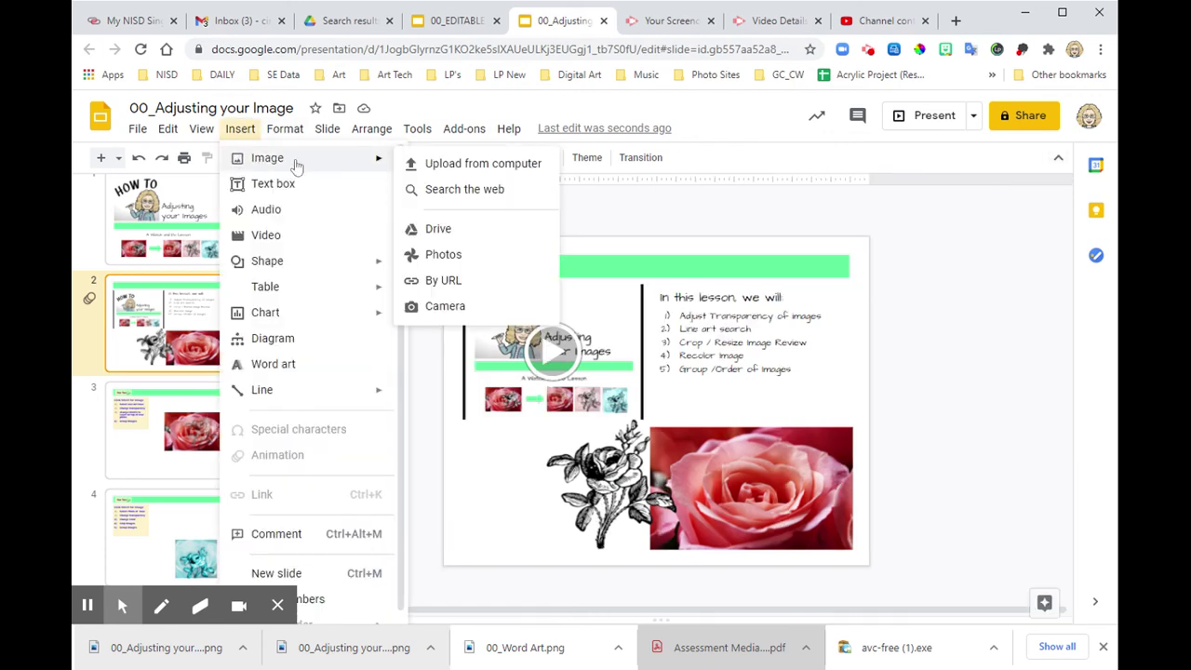
{"action": "left_click", "coordinate": [420, 190]}
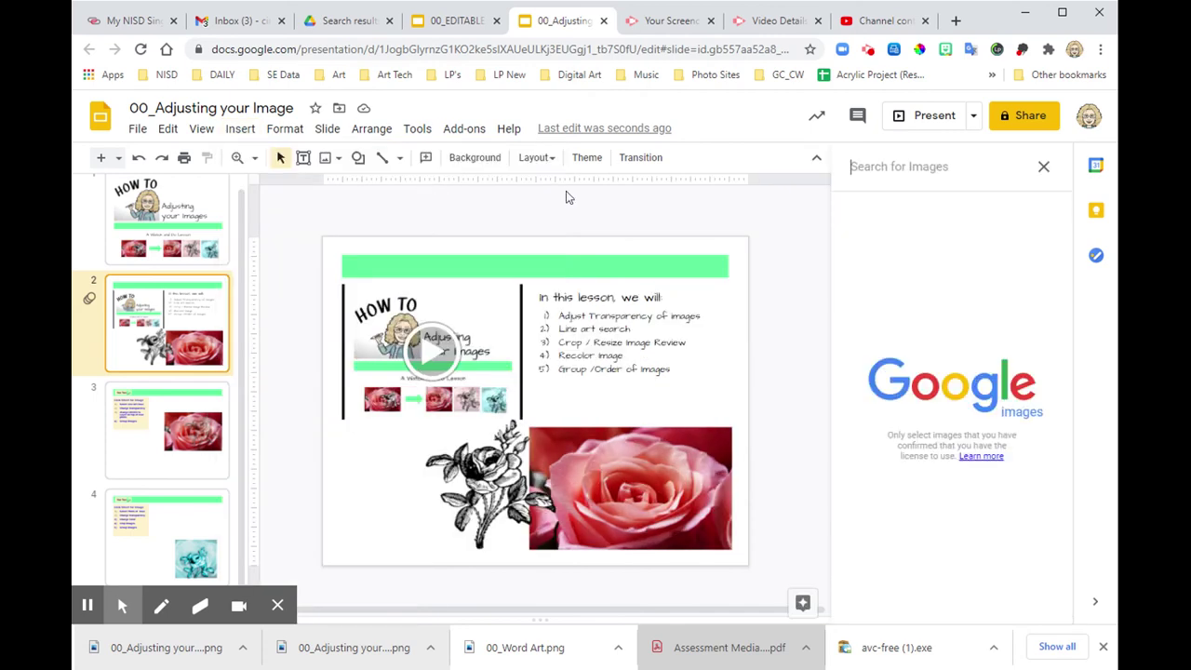
{"action": "type", "text": "rose"}
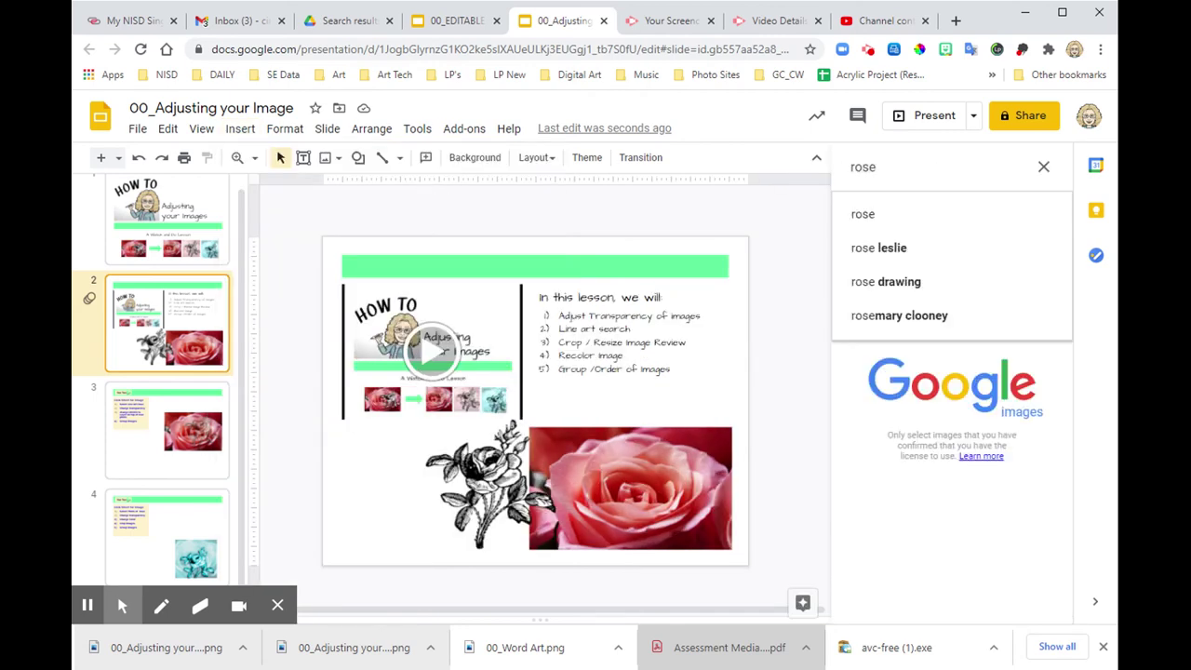
{"action": "key", "text": "Return"}
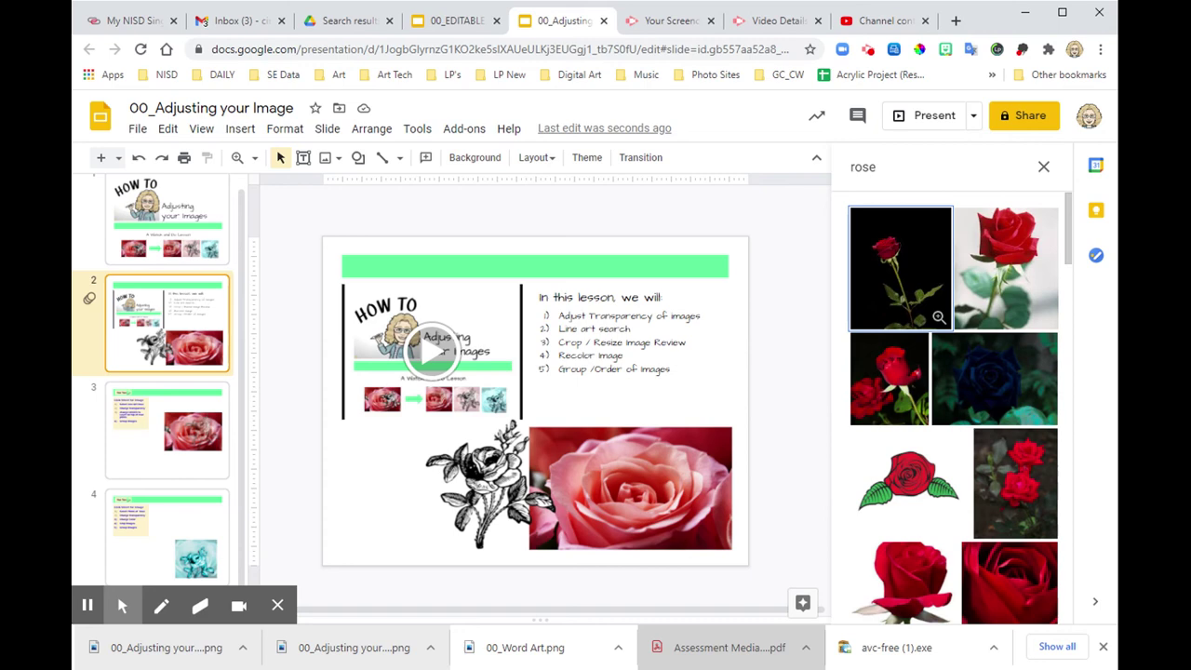
{"action": "scroll", "coordinate": [972, 324], "scroll_direction": "down", "scroll_amount": 10}
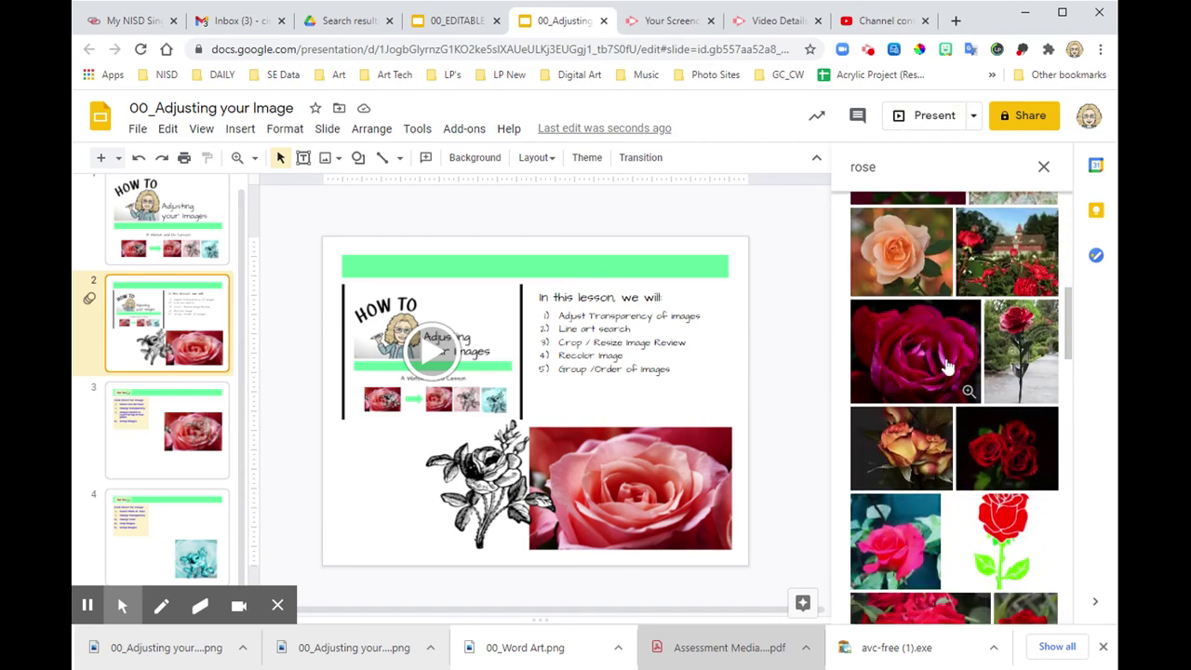
{"action": "scroll", "coordinate": [951, 363], "scroll_direction": "down", "scroll_amount": 5}
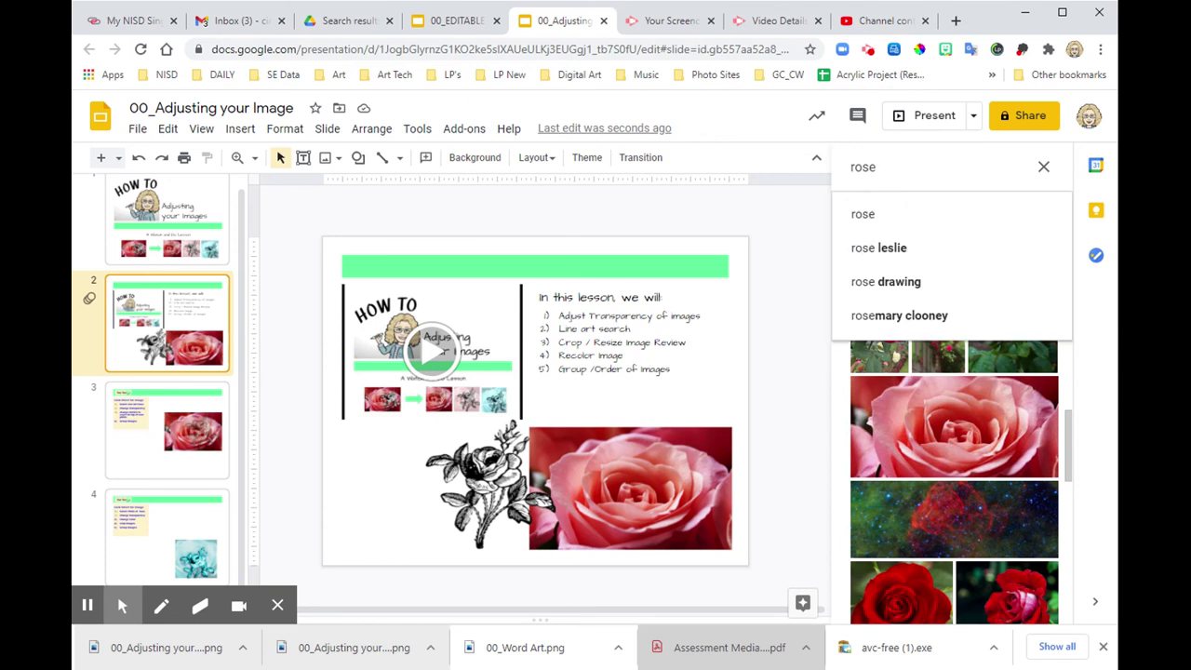
Step: Refine the web image search to "rose line art", browse the drawings, and close the search without inserting one
{"action": "type", "text": "line"}
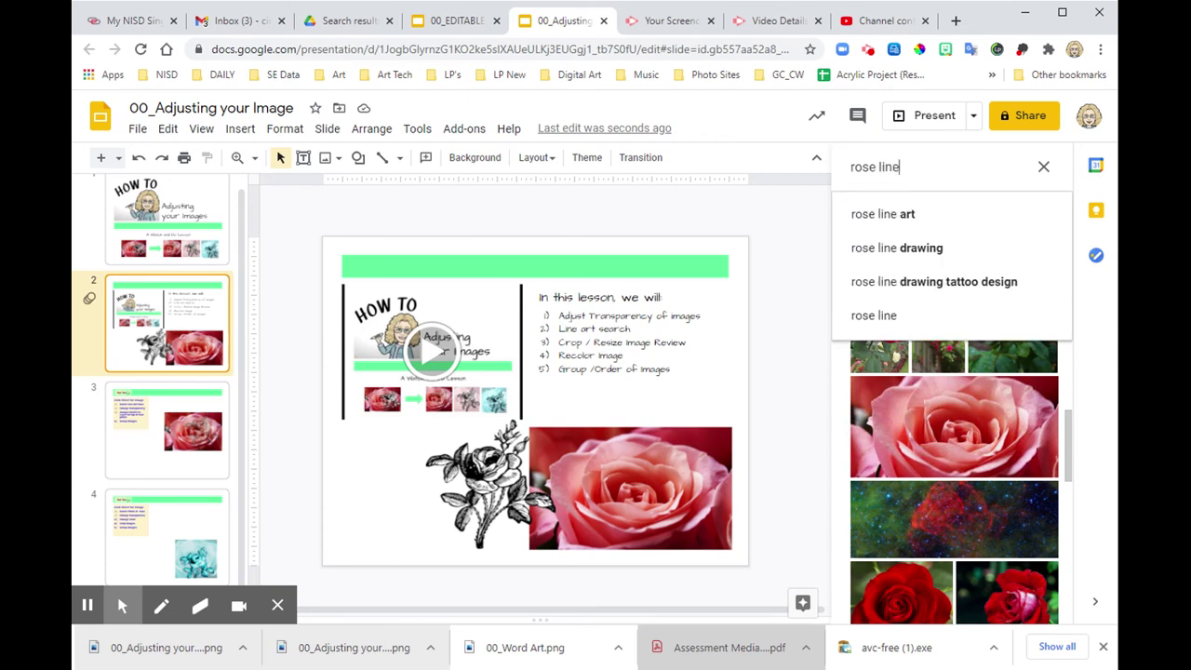
{"action": "left_click", "coordinate": [893, 228]}
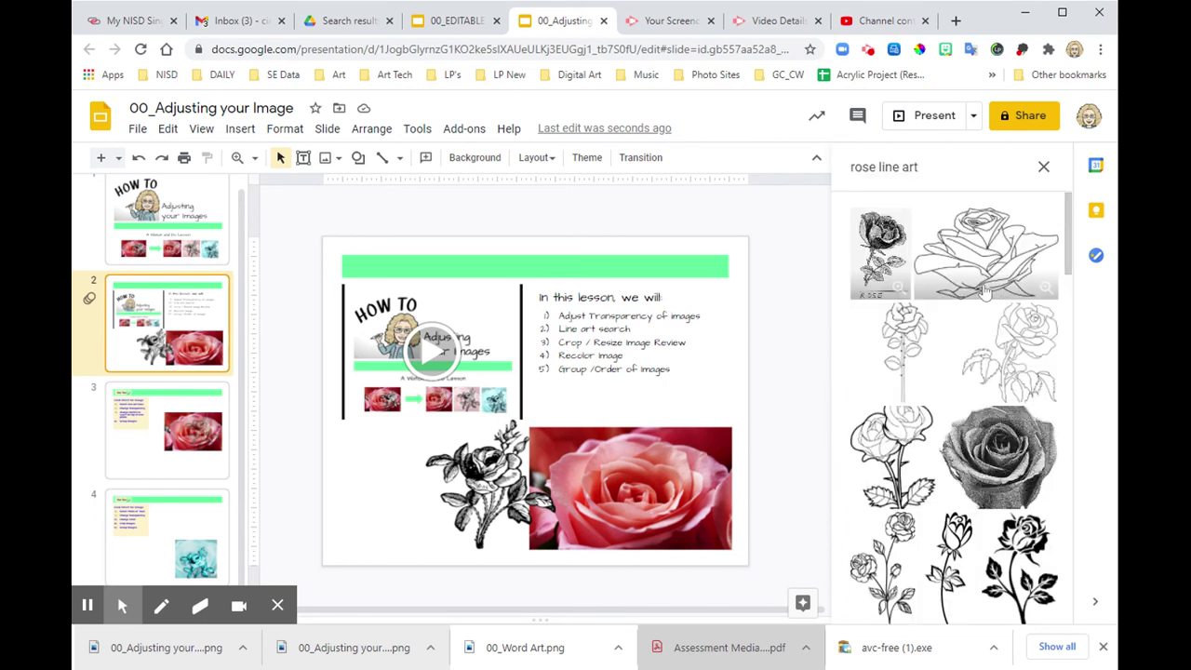
{"action": "scroll", "coordinate": [988, 272], "scroll_direction": "down", "scroll_amount": 2}
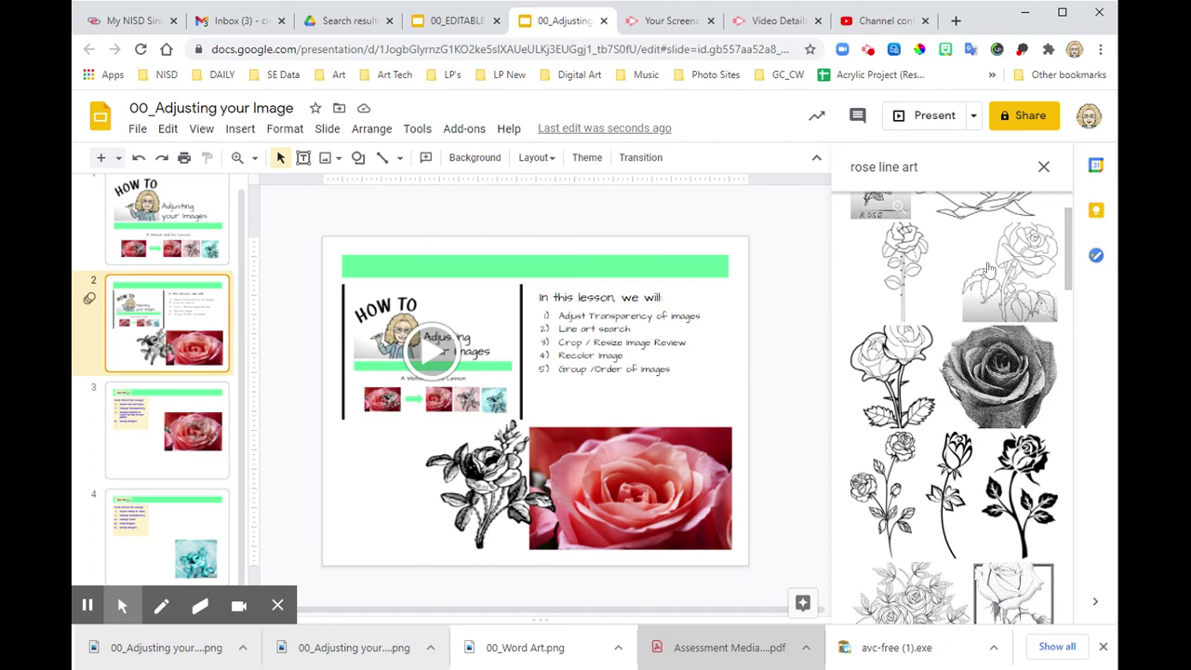
{"action": "scroll", "coordinate": [988, 270], "scroll_direction": "down", "scroll_amount": 5}
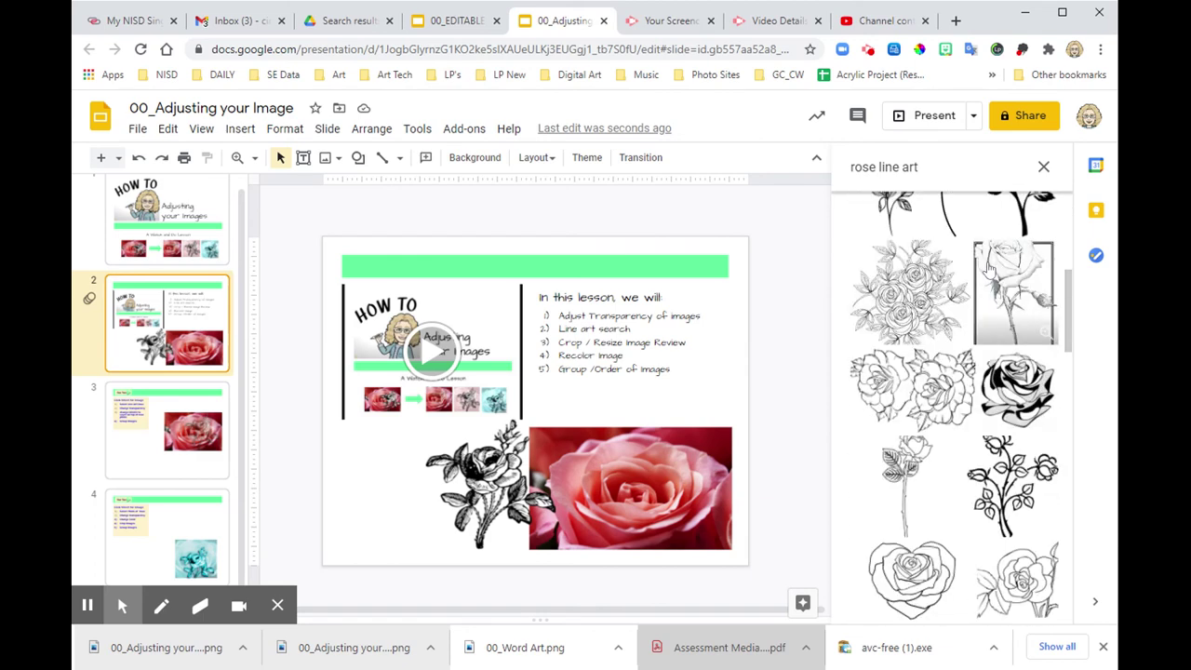
{"action": "scroll", "coordinate": [989, 269], "scroll_direction": "down", "scroll_amount": 8}
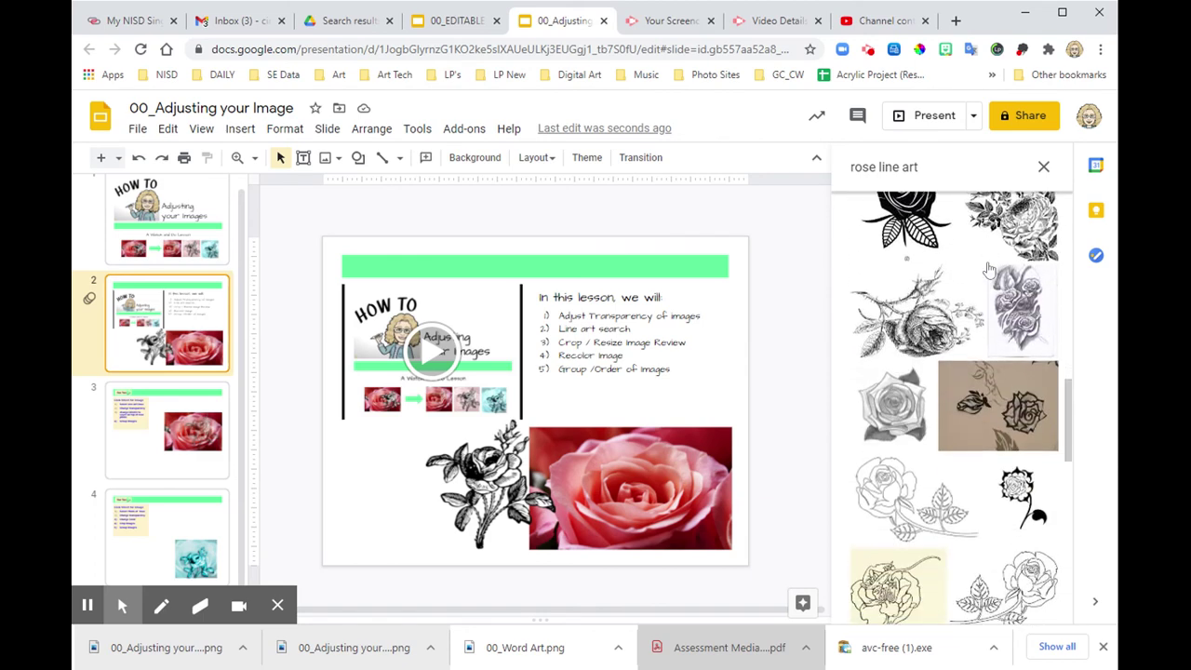
{"action": "scroll", "coordinate": [989, 269], "scroll_direction": "down", "scroll_amount": 2}
{"action": "scroll", "coordinate": [989, 270], "scroll_direction": "down", "scroll_amount": 10}
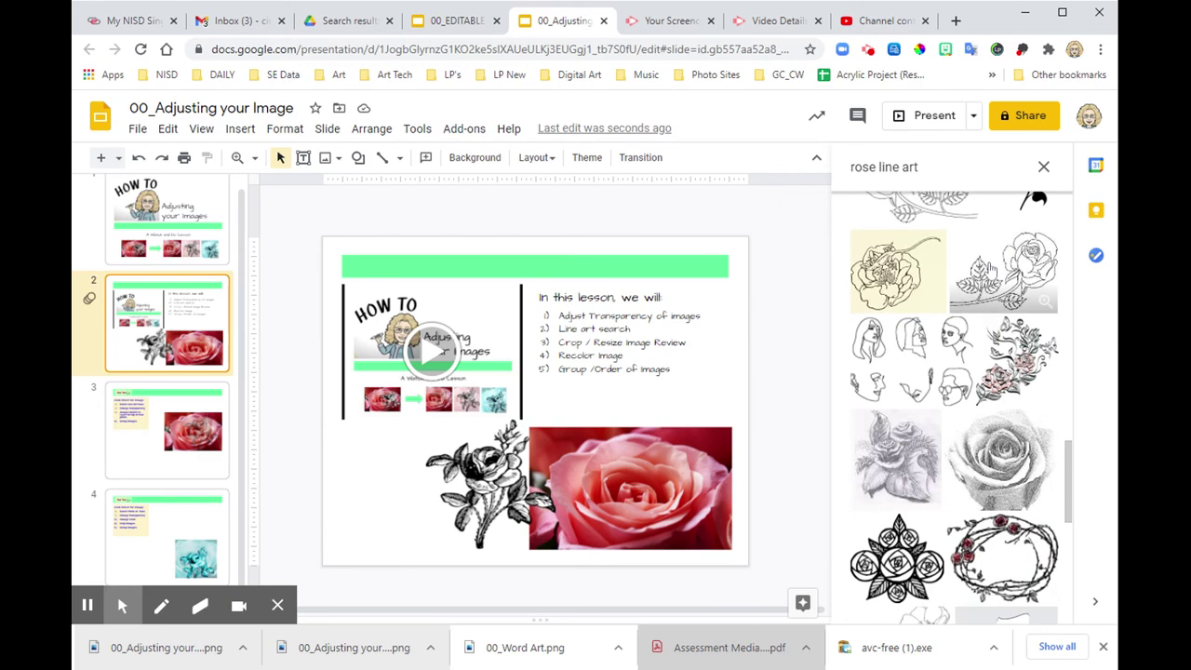
{"action": "scroll", "coordinate": [851, 316], "scroll_direction": "down", "scroll_amount": 10}
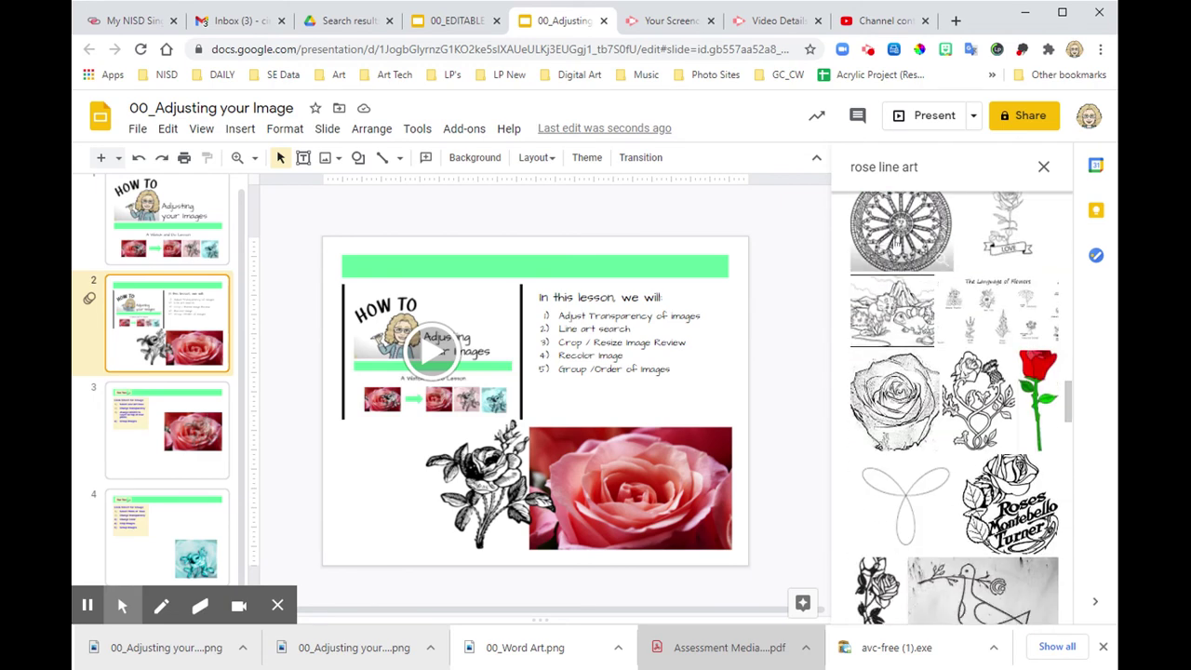
{"action": "scroll", "coordinate": [891, 260], "scroll_direction": "down", "scroll_amount": 15}
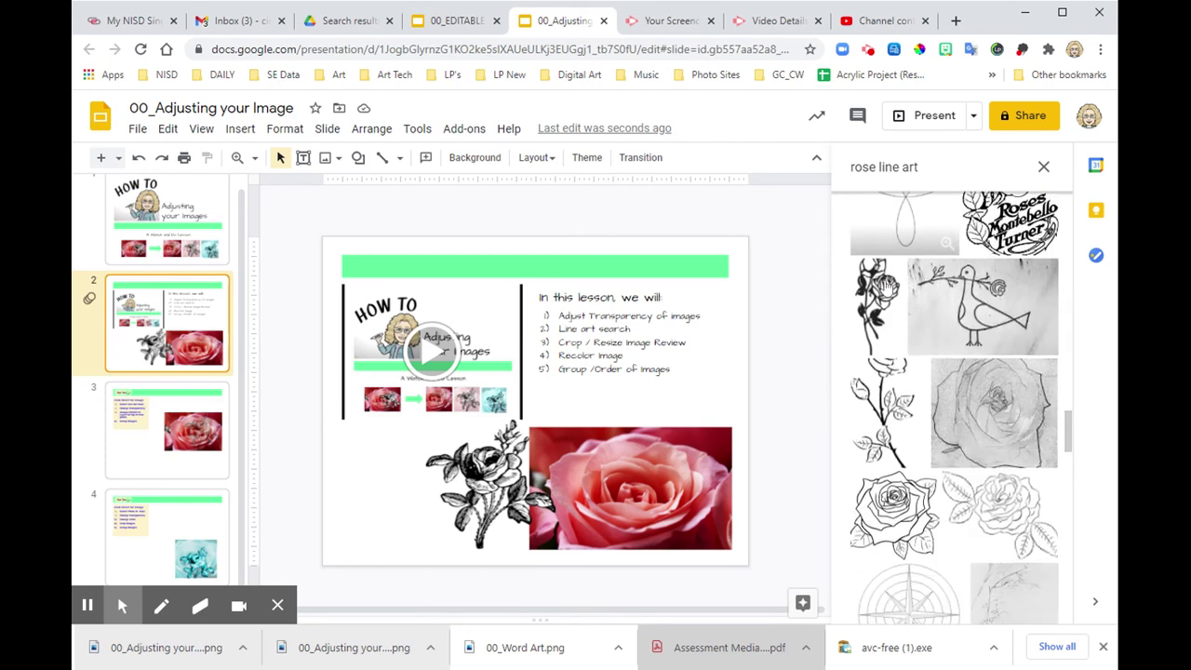
{"action": "scroll", "coordinate": [886, 284], "scroll_direction": "down", "scroll_amount": 10}
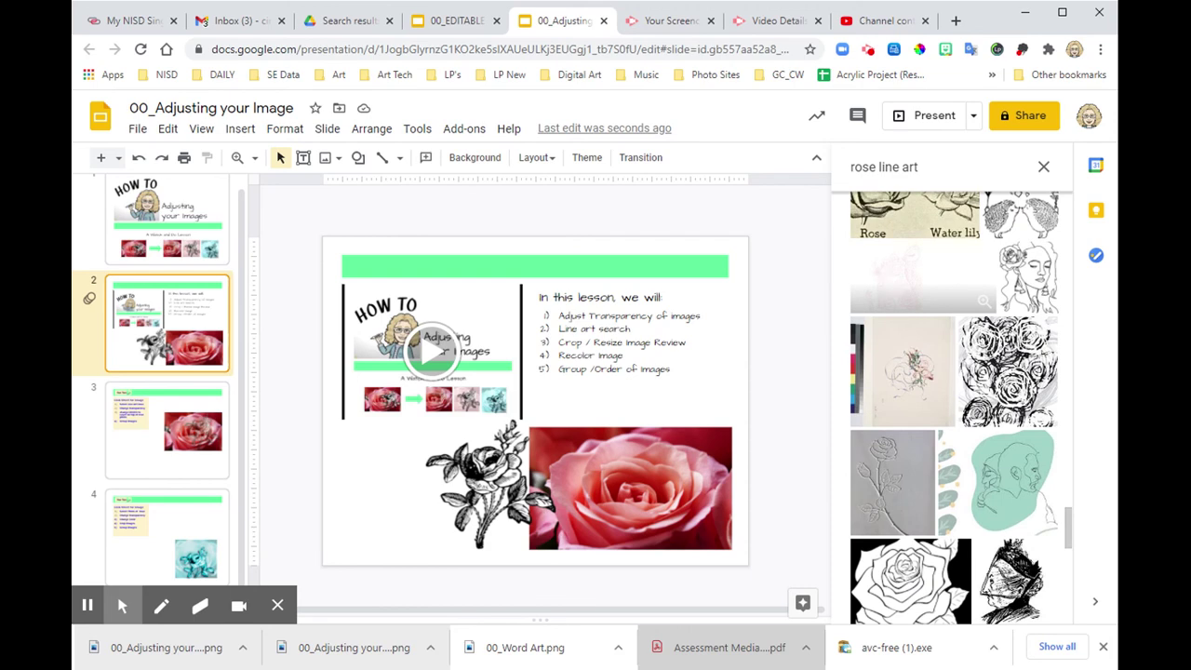
{"action": "scroll", "coordinate": [887, 279], "scroll_direction": "down", "scroll_amount": 3}
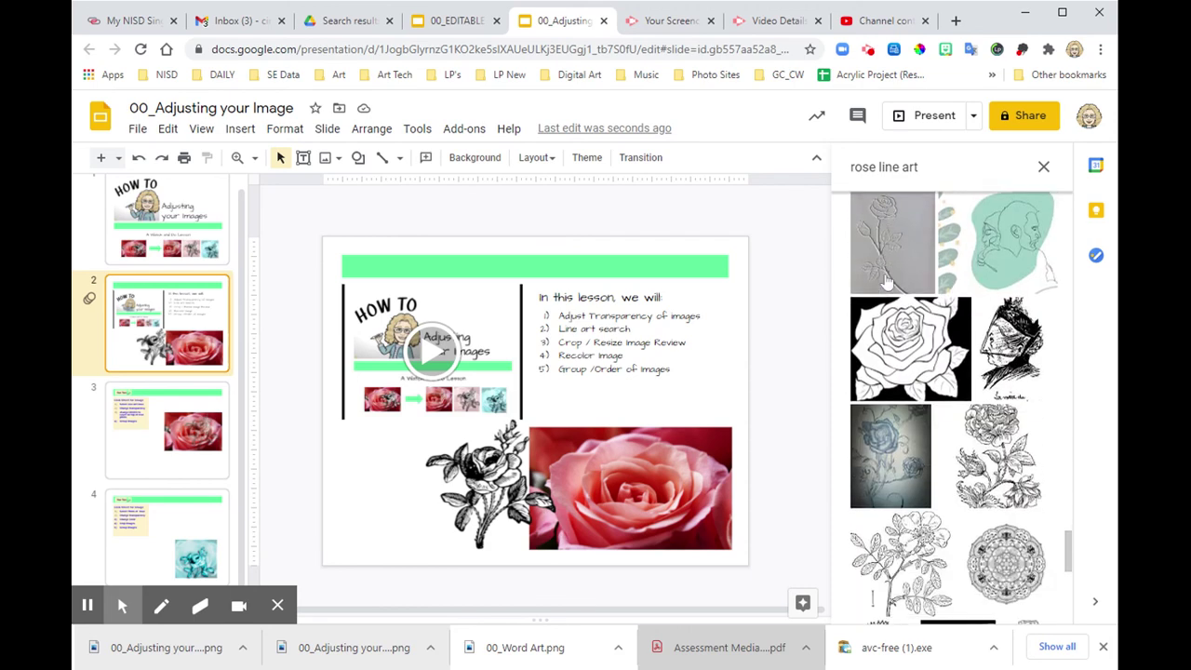
{"action": "scroll", "coordinate": [886, 279], "scroll_direction": "down", "scroll_amount": 3}
{"action": "scroll", "coordinate": [887, 279], "scroll_direction": "down", "scroll_amount": 3}
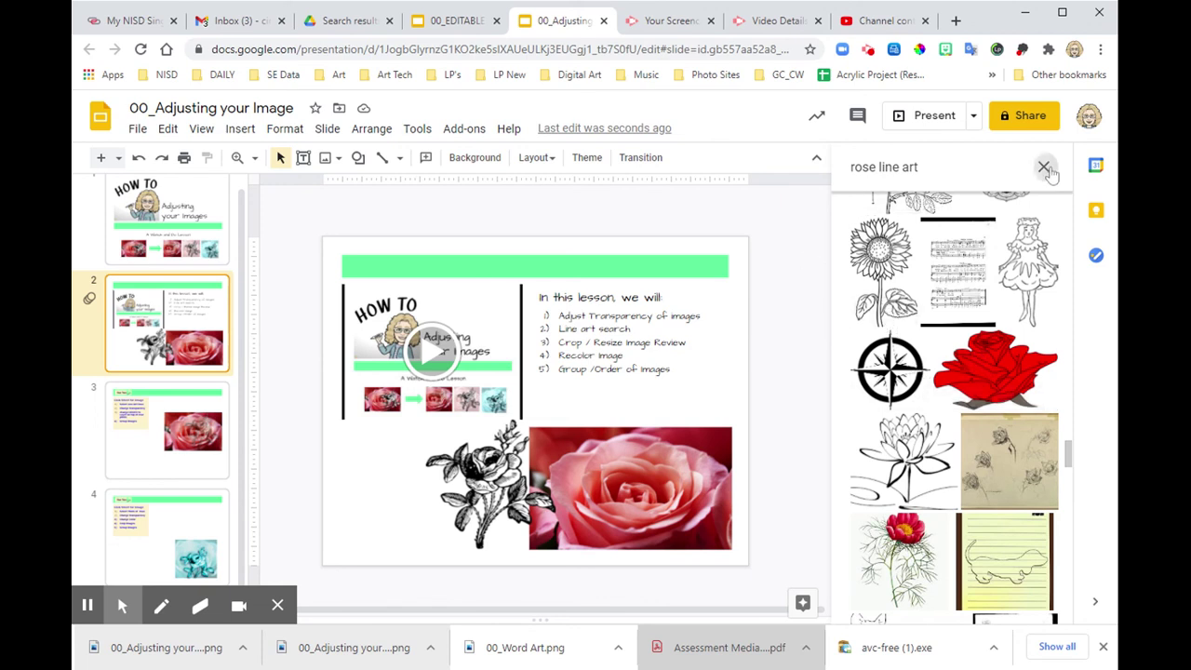
{"action": "left_click", "coordinate": [1043, 166]}
Step: Try the Sepia recolor on slide 2's line-art rose, then undo it and deselect the image
{"action": "left_click", "coordinate": [611, 490]}
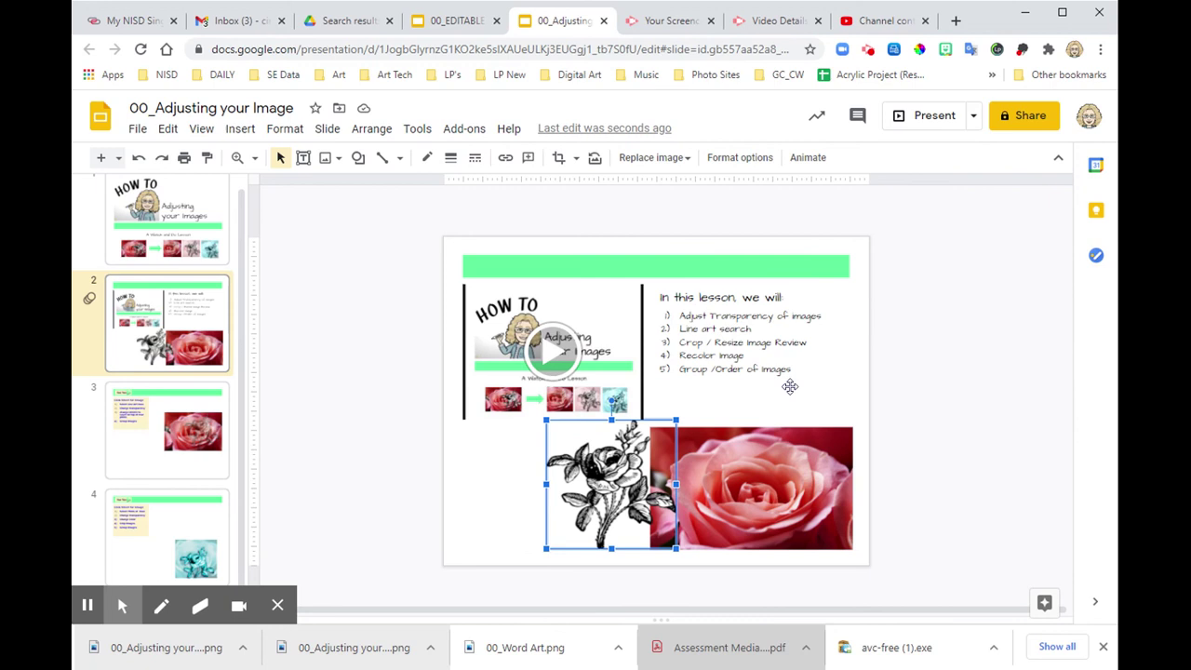
{"action": "left_click", "coordinate": [742, 158]}
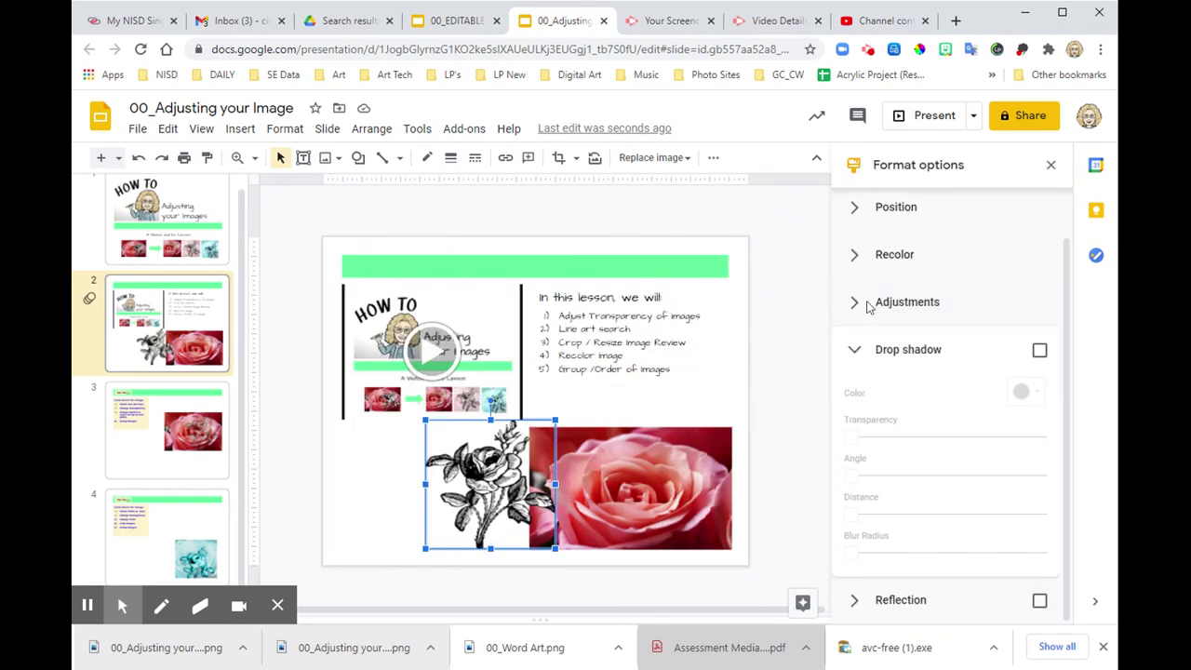
{"action": "left_click", "coordinate": [855, 263]}
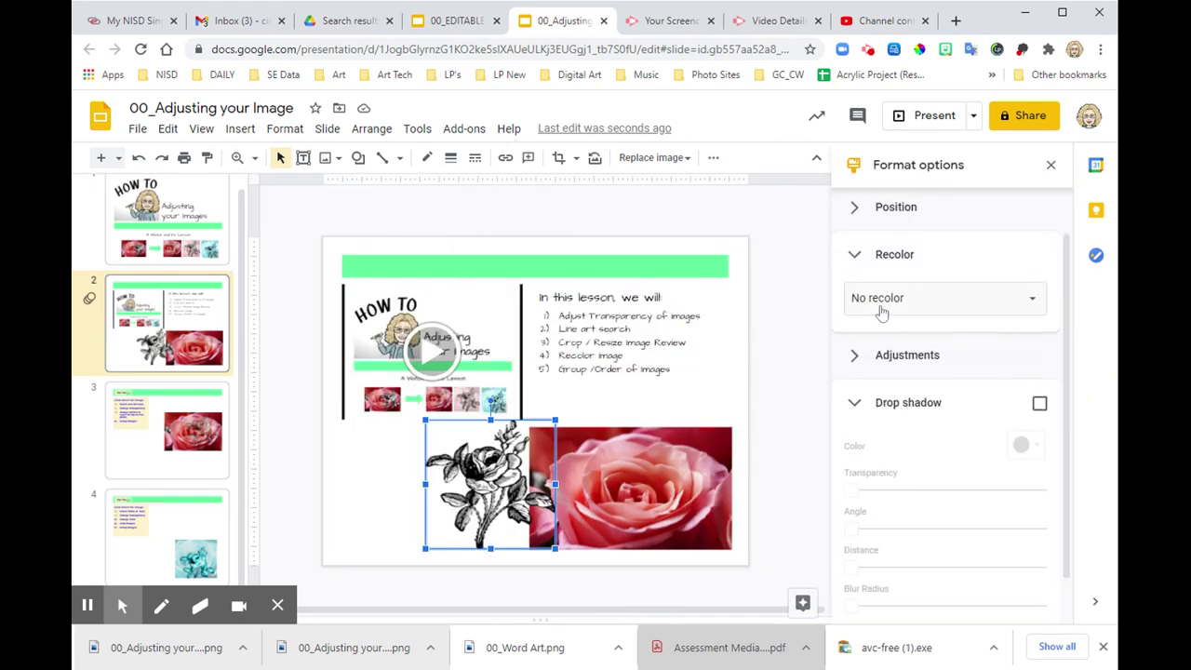
{"action": "left_click", "coordinate": [881, 300]}
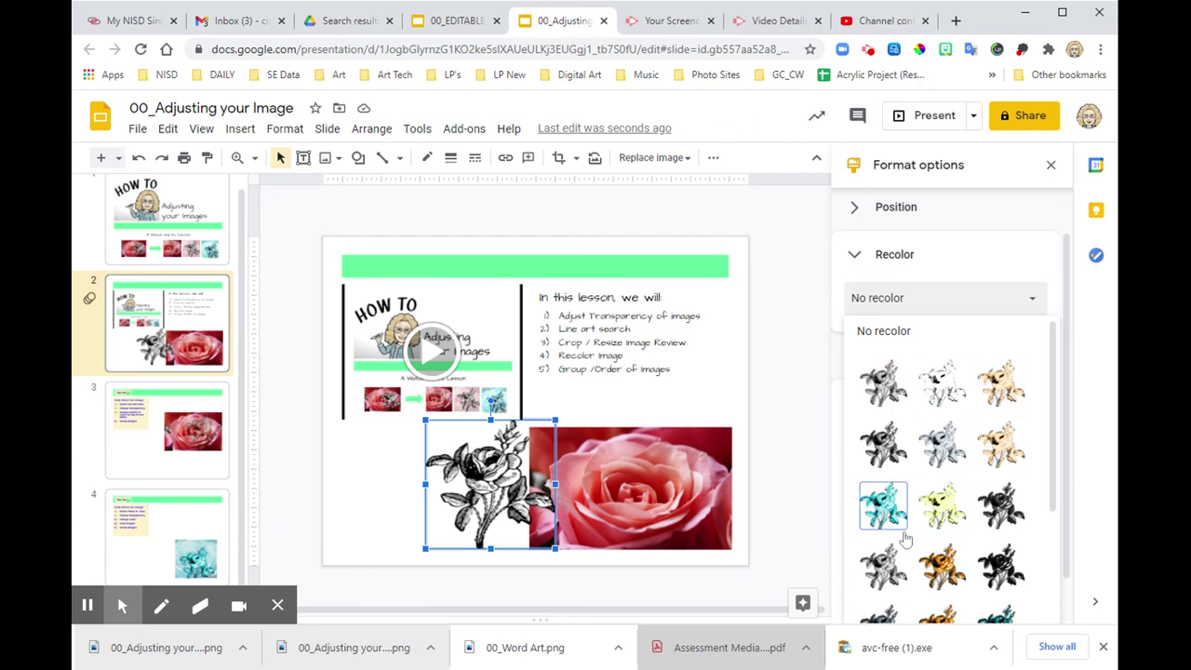
{"action": "scroll", "coordinate": [888, 507], "scroll_direction": "down", "scroll_amount": 3}
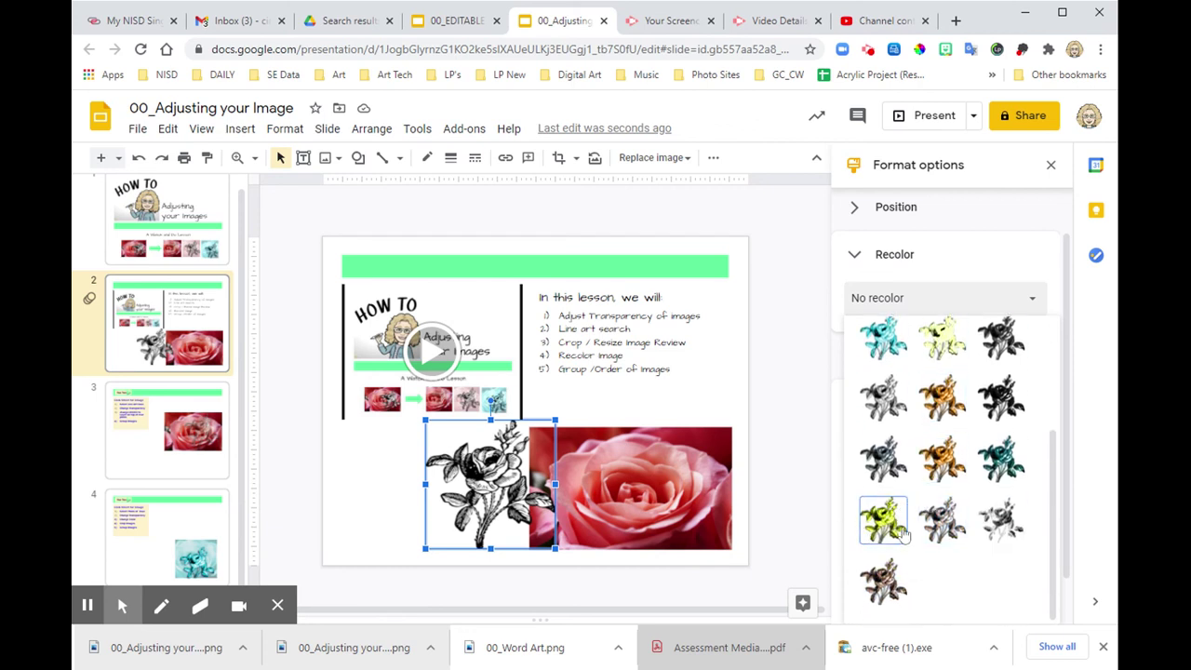
{"action": "left_click", "coordinate": [887, 586]}
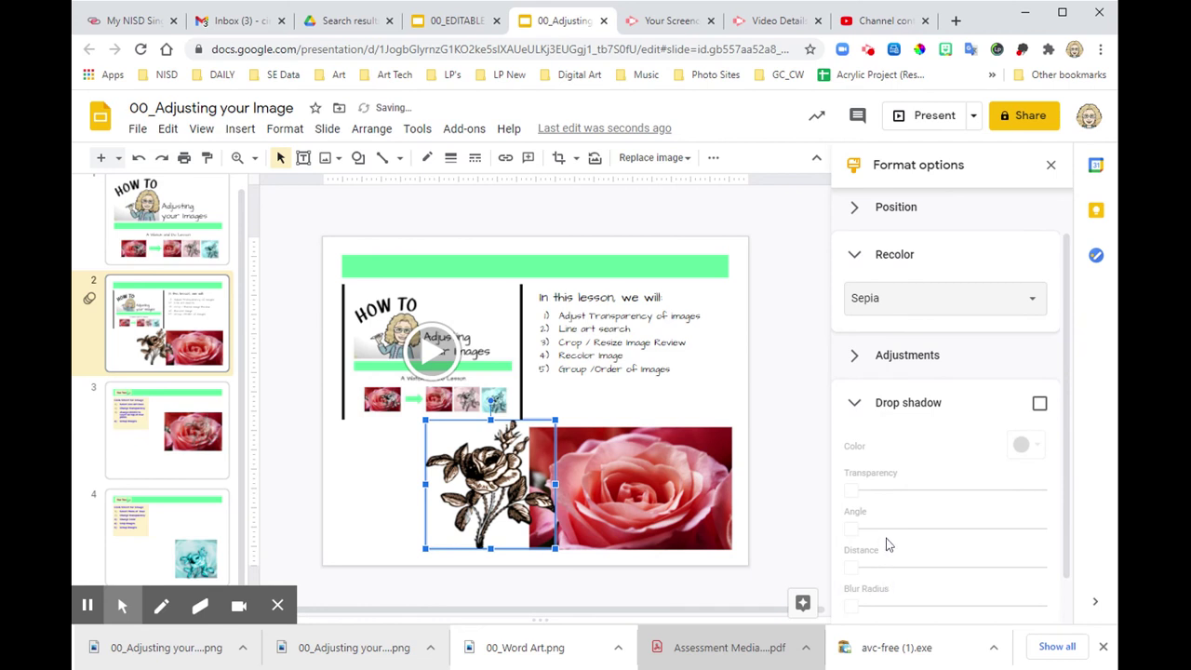
{"action": "key", "text": "ctrl+z"}
{"action": "left_click", "coordinate": [793, 383]}
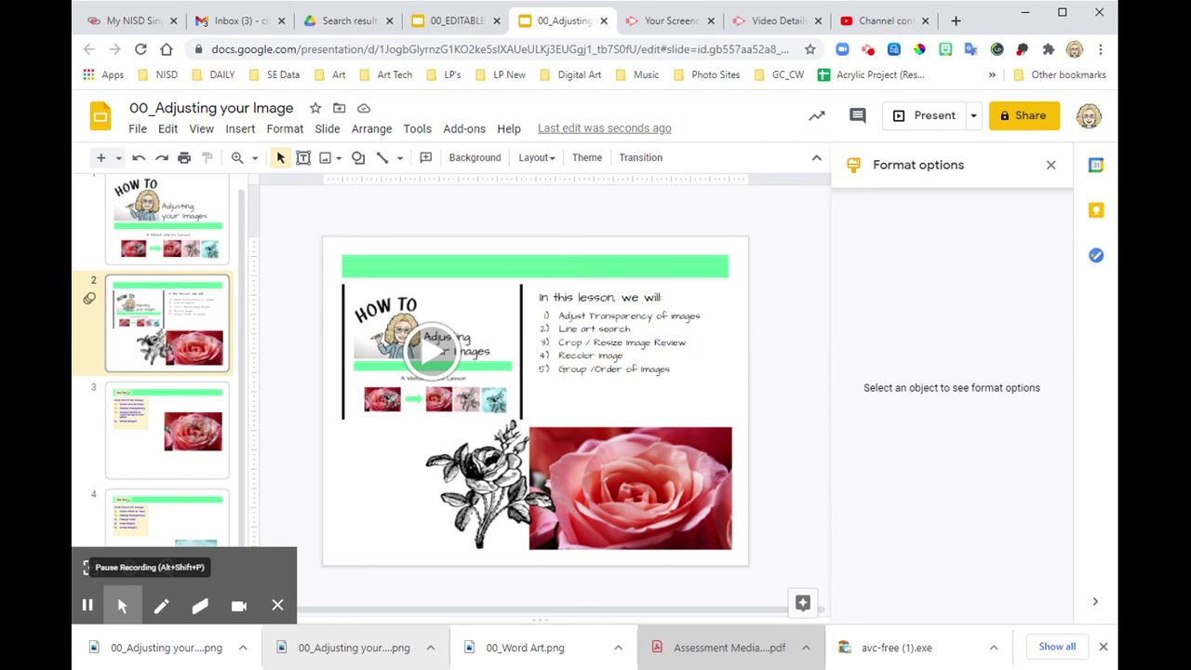
Step: Return to slide 4 to view the grouped teal rose composition
{"action": "left_click", "coordinate": [166, 527]}
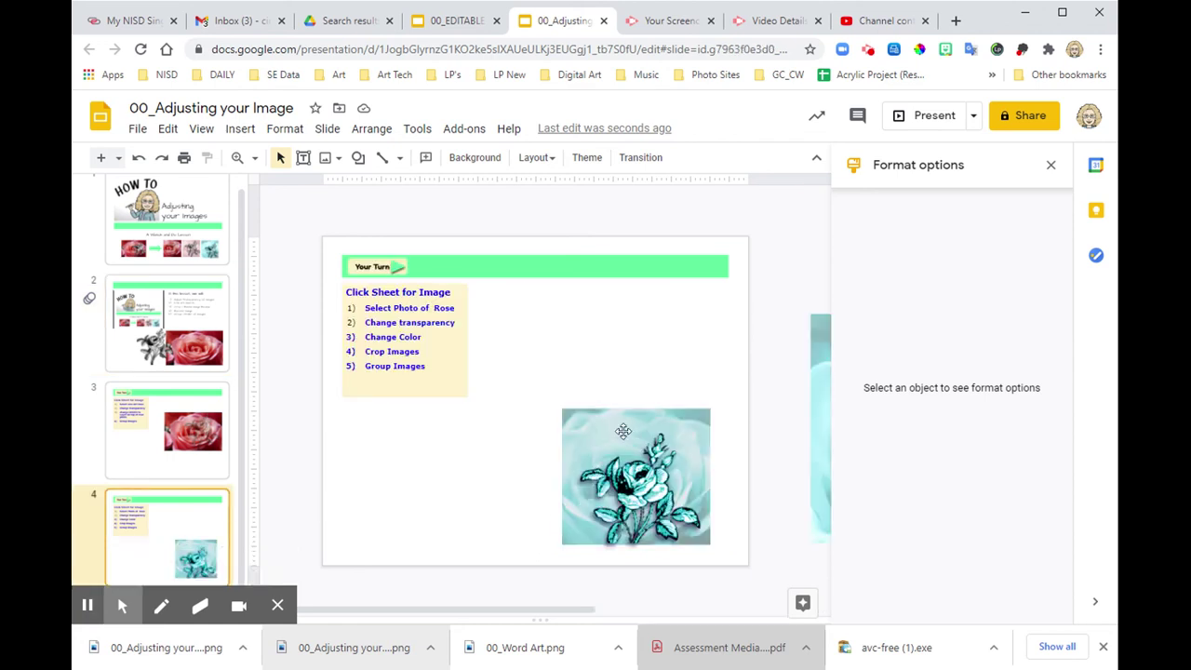